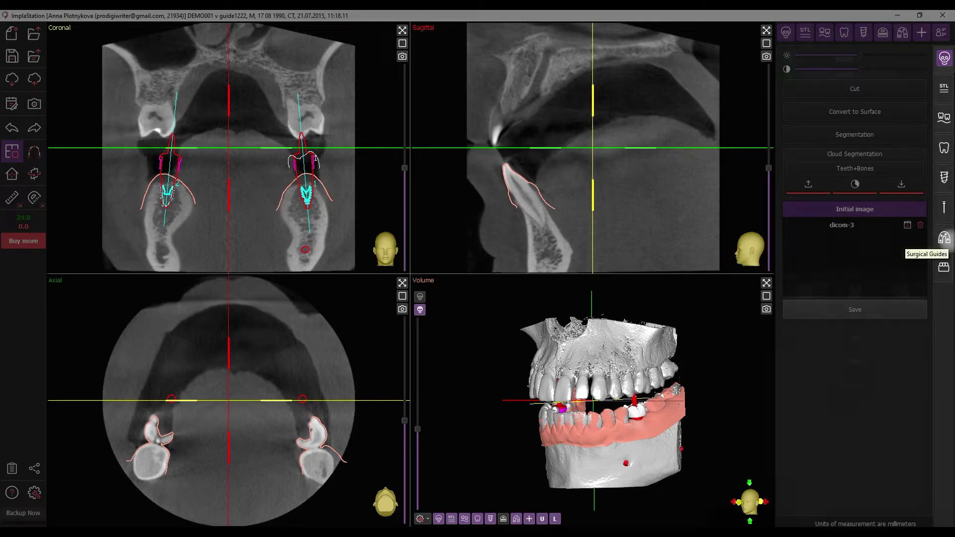
Show GUIDE 2 in the list of surgical guides and change its colour to blue (#0000ff)
left_click(944, 237)
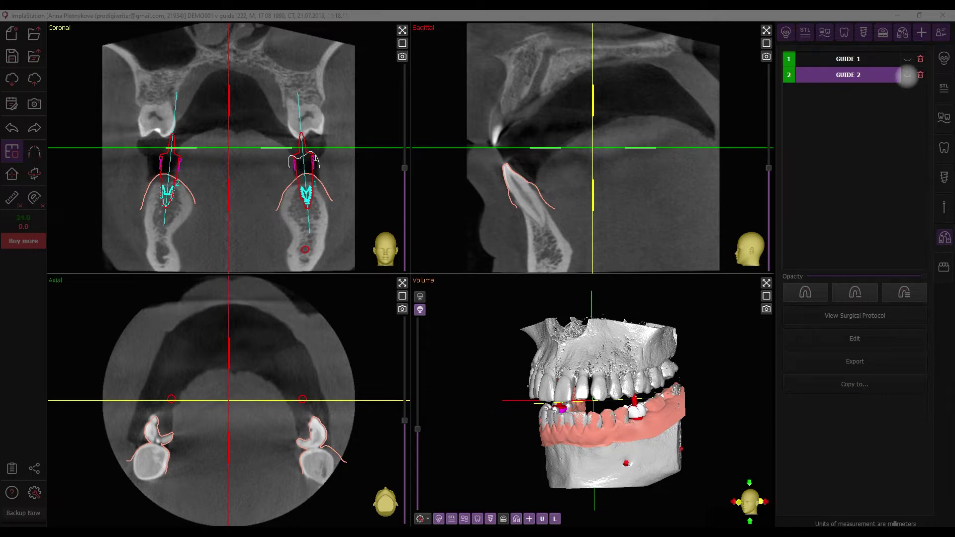
left_click(908, 74)
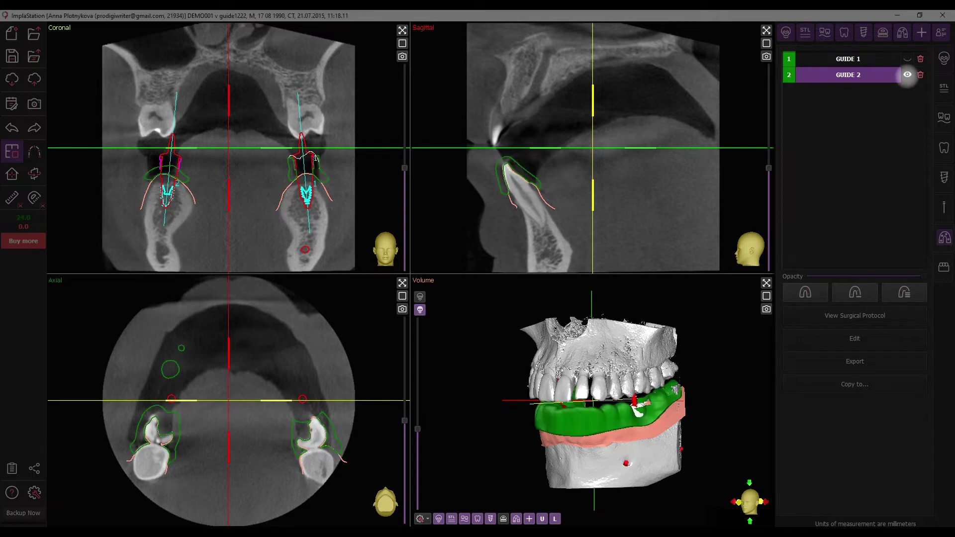
left_click(788, 74)
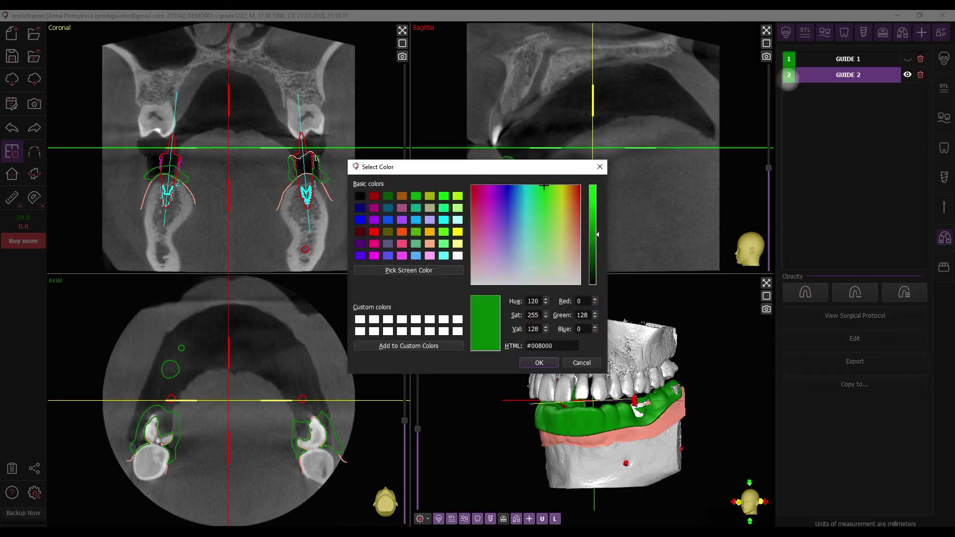
left_click(359, 219)
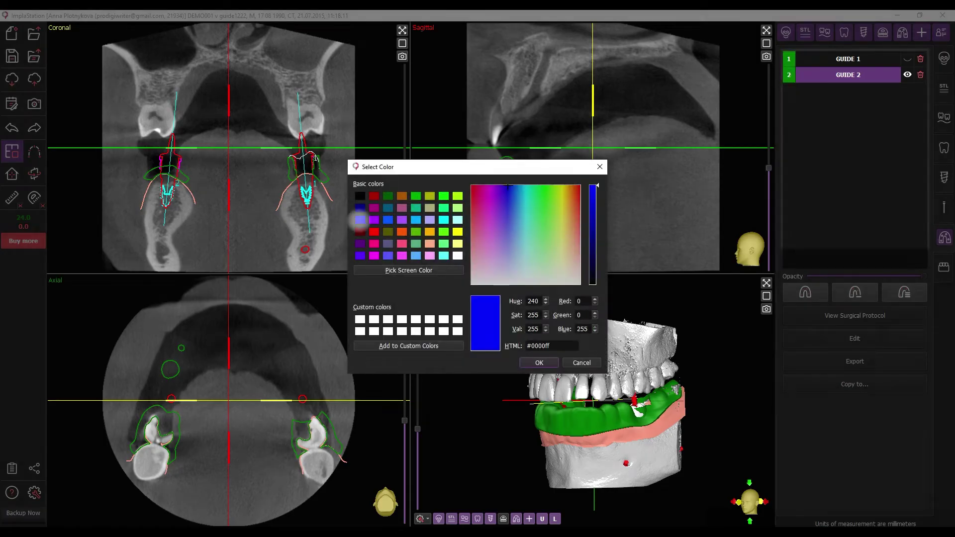
key("Return")
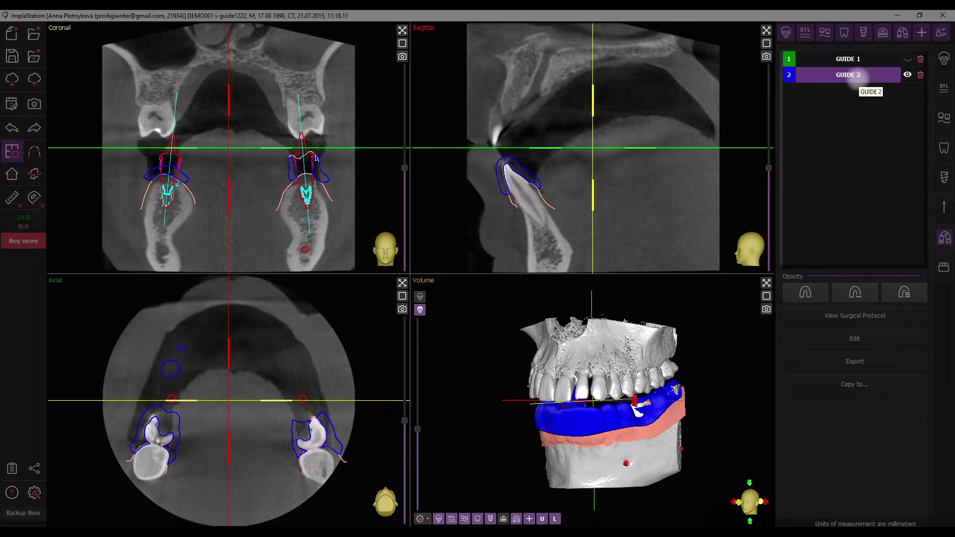
Rename the surgical guide GUIDE 2 as 2
double_click(857, 75)
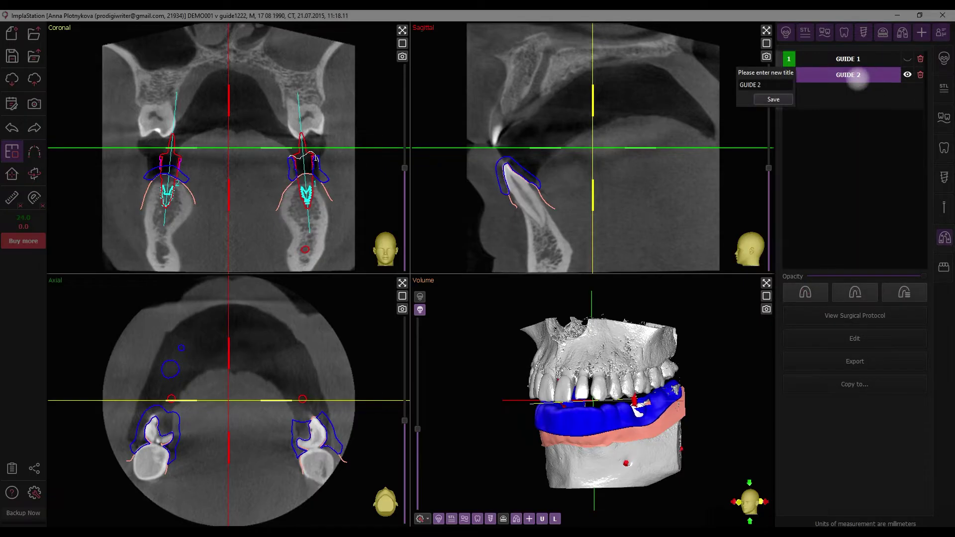
key("BackSpace")
key("BackSpace")
key("BackSpace")
key("BackSpace")
key("BackSpace")
key("BackSpace")
key("BackSpace")
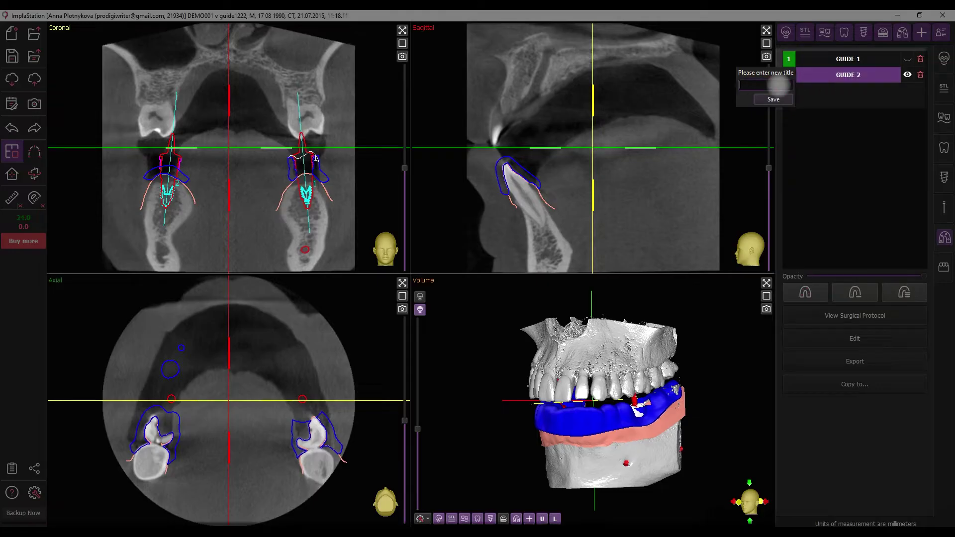
type("2")
key("Return")
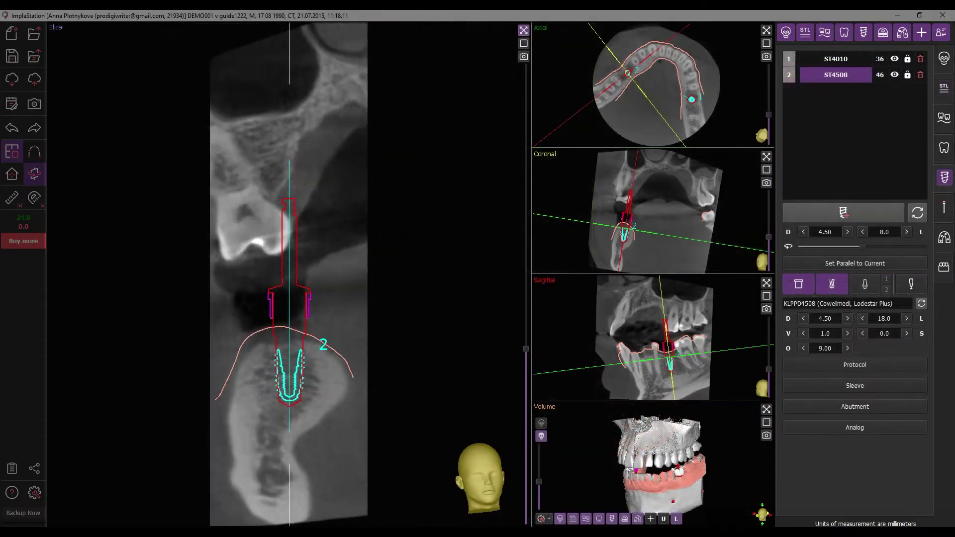
Start a new surface-based surgical guide and review the options for applying the insertion way of an existing guide
left_click(834, 58)
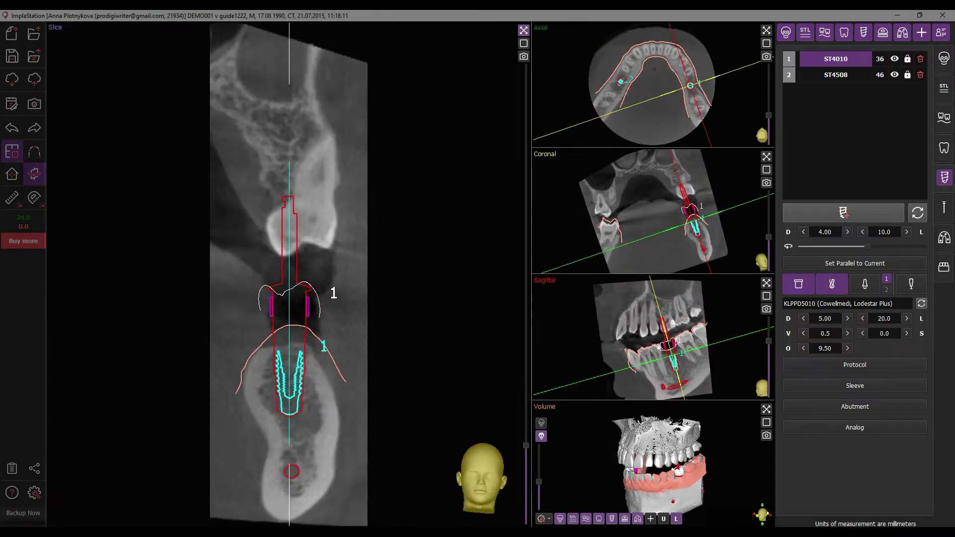
left_click(944, 237)
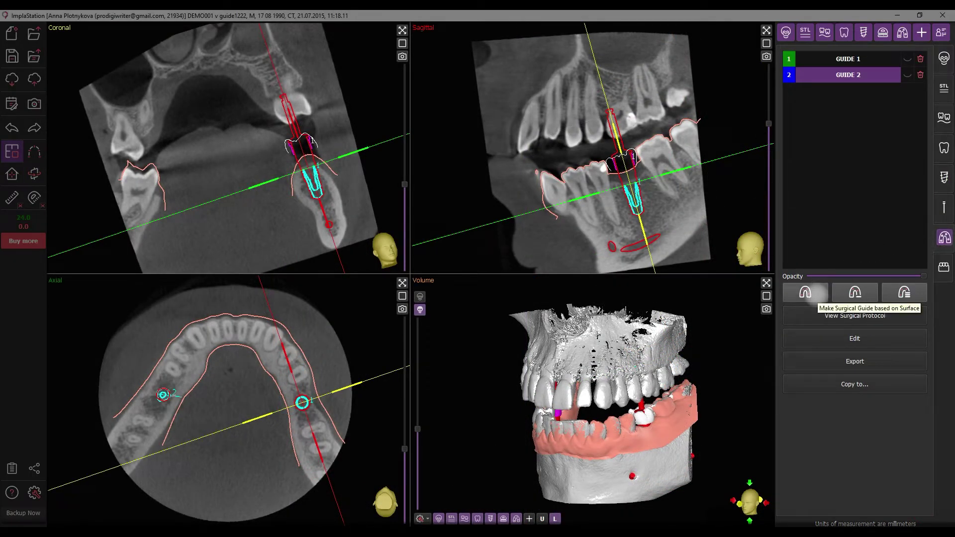
left_click(813, 293)
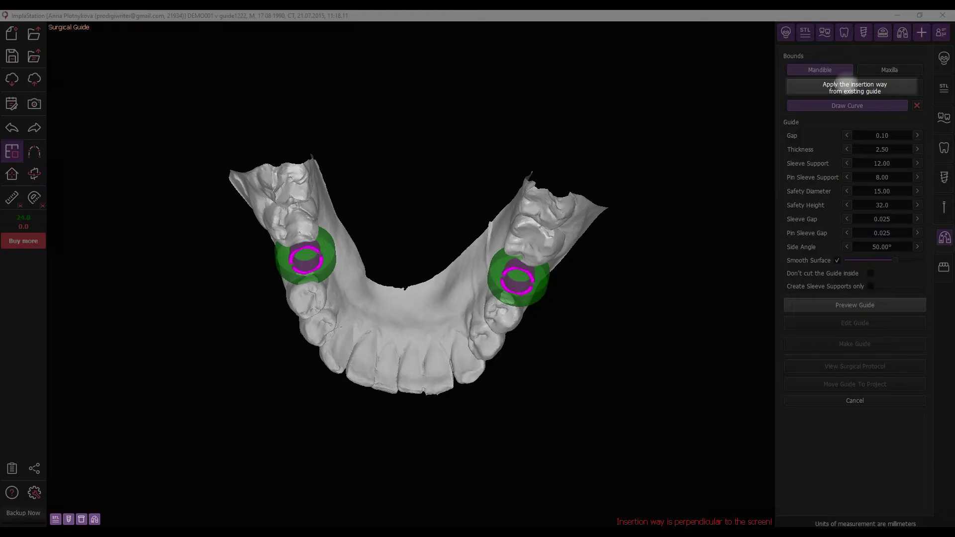
left_click(846, 84)
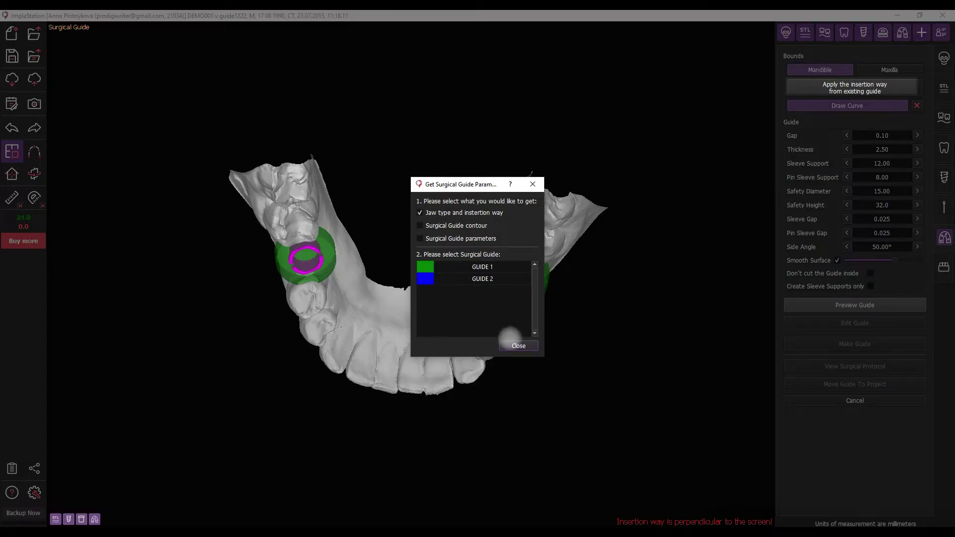
left_click(515, 344)
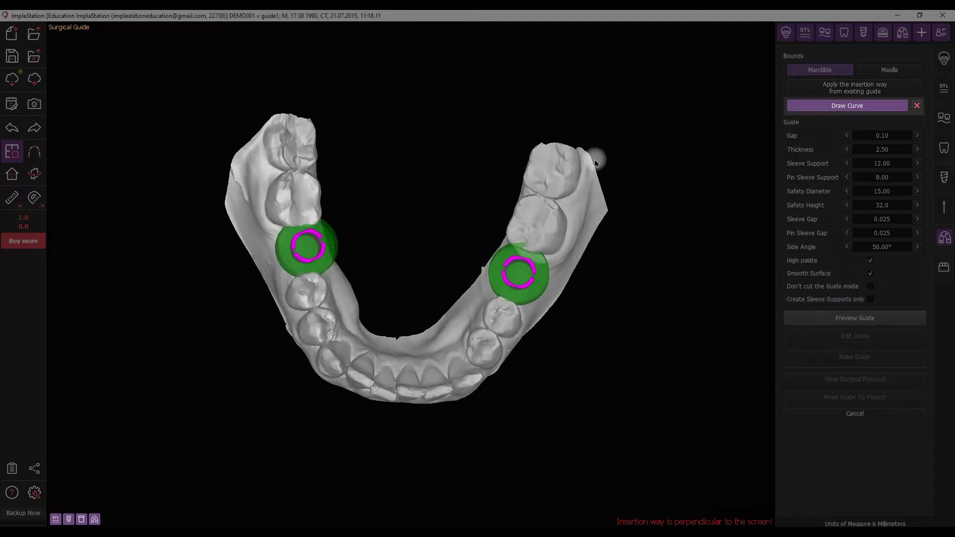
Draw the guide's boundary curve along the outer side of the jaw, from the last molar past the sleeve toward the front teeth
left_click_drag(594, 159, 585, 153)
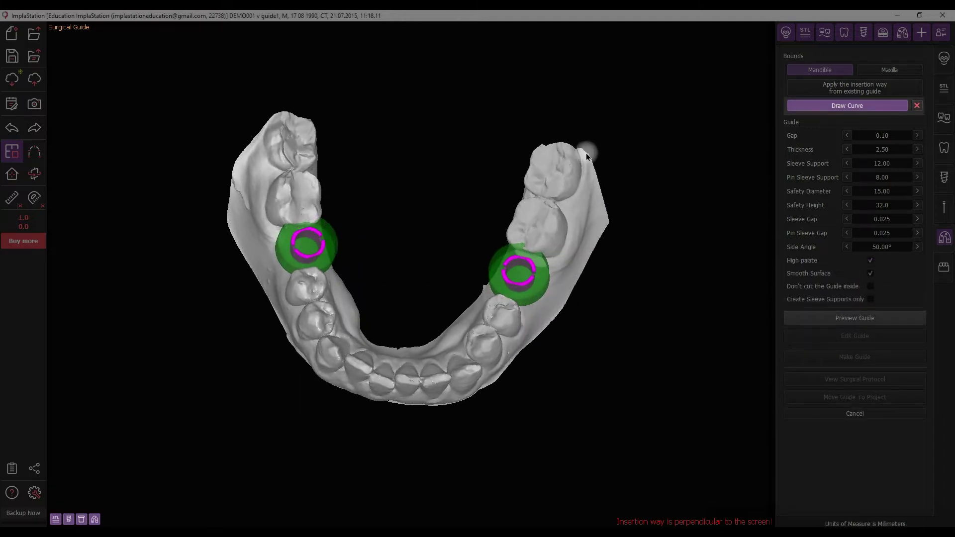
left_click_drag(636, 288, 527, 156)
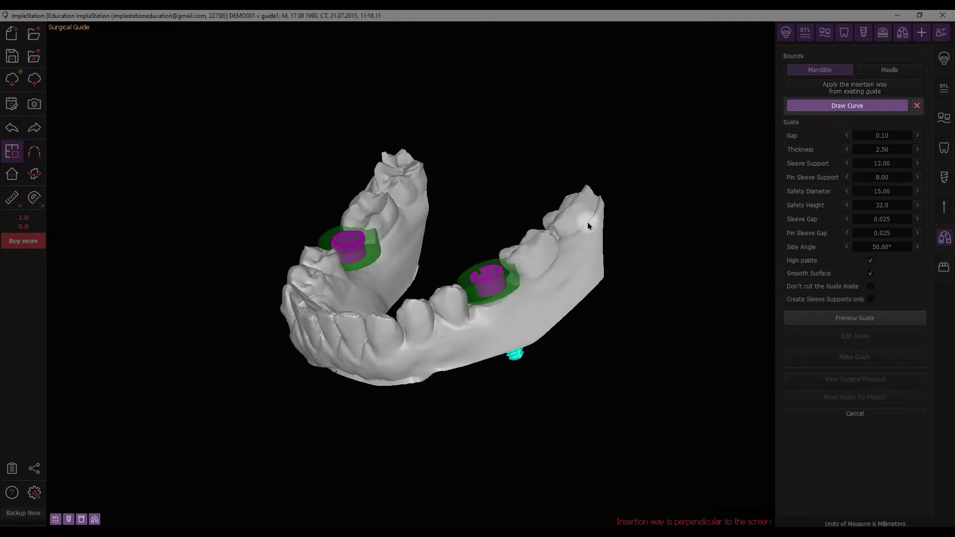
left_click(518, 297)
left_click(488, 308)
left_click(471, 328)
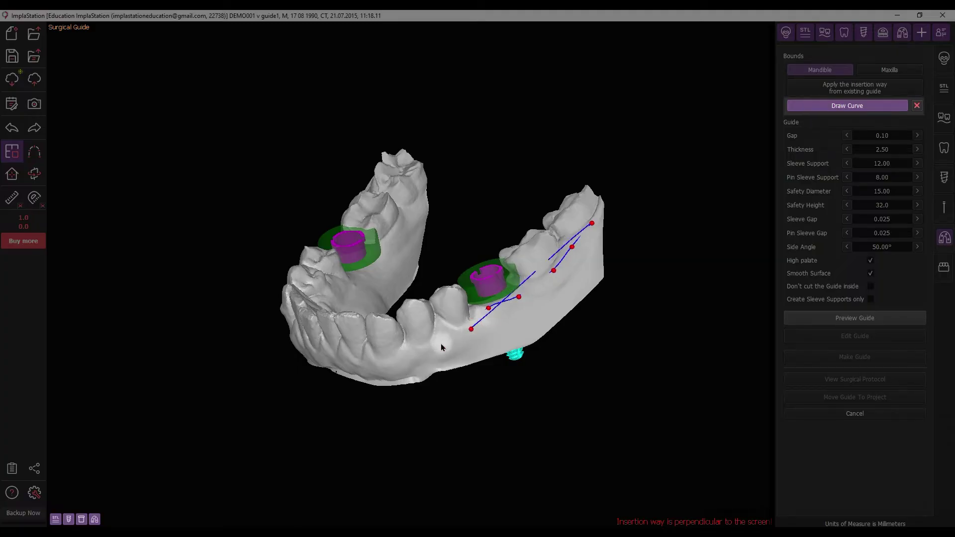
left_click(441, 340)
left_click(413, 355)
left_click(382, 366)
left_click(353, 363)
Continue the boundary curve below the front teeth toward the opposite side of the jaw
left_click_drag(353, 364, 588, 353)
left_click(394, 337)
left_click(362, 336)
left_click(335, 335)
left_click(307, 331)
left_click_drag(306, 331, 349, 319)
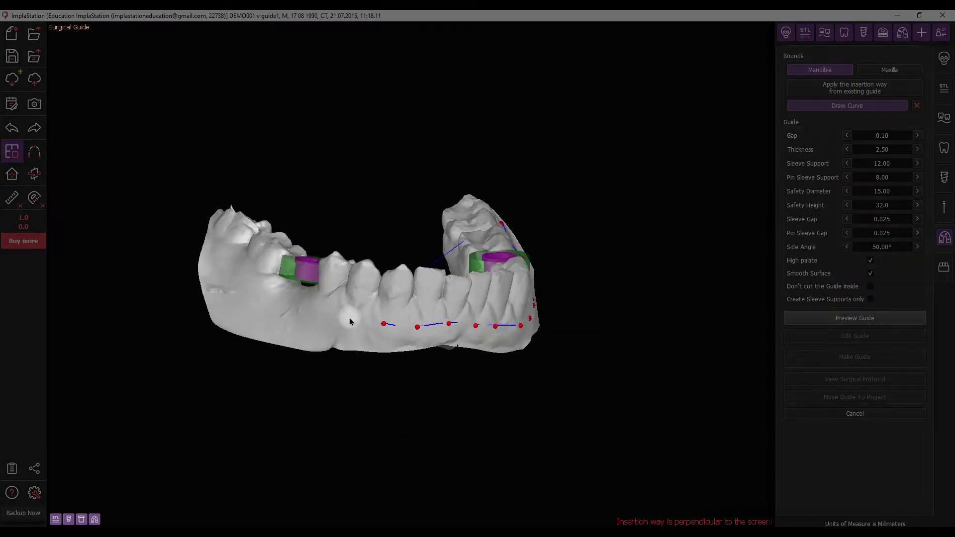
Extend the boundary curve around the opposite molars and along the inner side of the dental arch
mouse_move(258, 274)
left_mouse_down()
mouse_move(238, 262)
mouse_move(260, 213)
mouse_move(832, 190)
mouse_move(529, 319)
mouse_move(485, 217)
mouse_move(396, 256)
mouse_move(368, 277)
mouse_move(347, 317)
mouse_move(270, 338)
mouse_move(378, 258)
mouse_move(592, 350)
mouse_move(498, 398)
mouse_move(418, 459)
left_mouse_up()
left_click(556, 322)
left_click(535, 341)
left_click(501, 324)
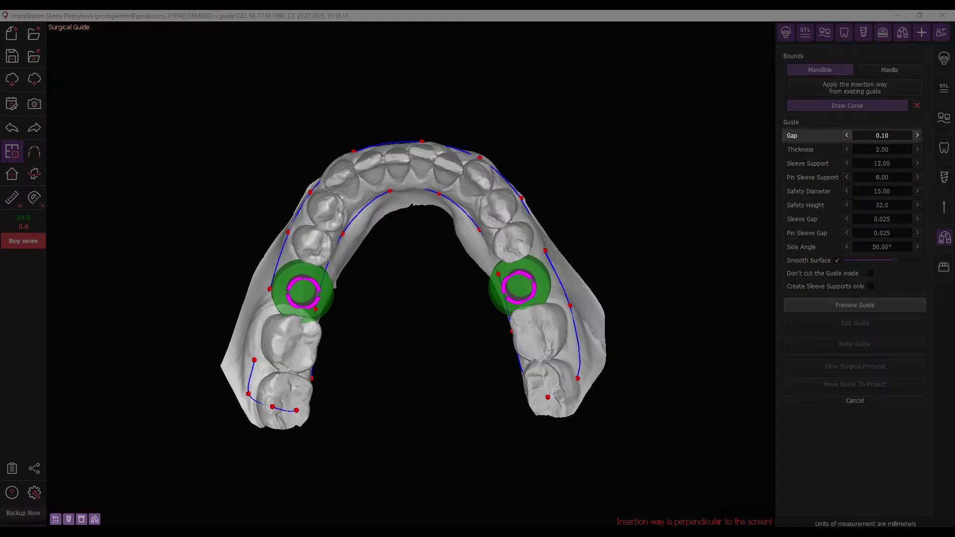
Try sleeve support values of 12.50 and 11.50 mm and restore 12.00 mm
left_click(815, 149)
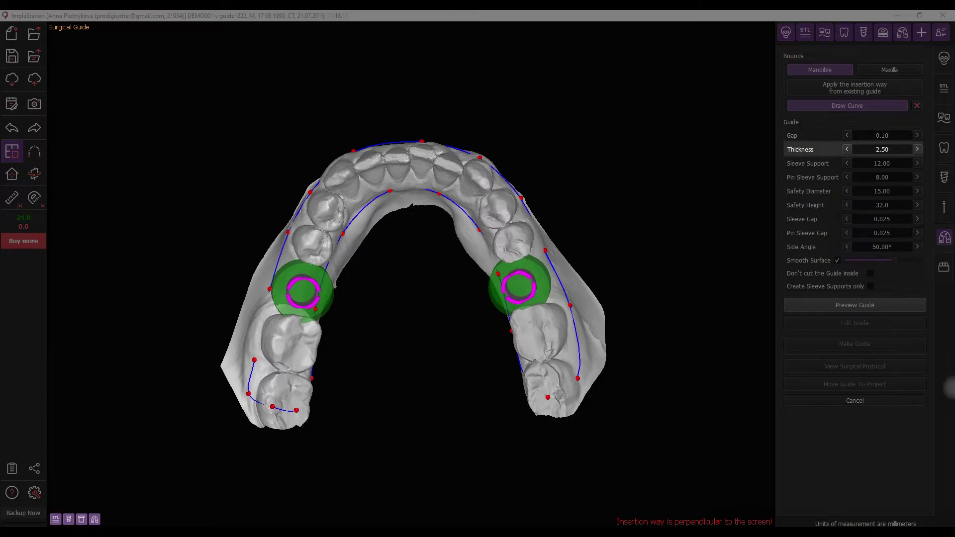
key("Down")
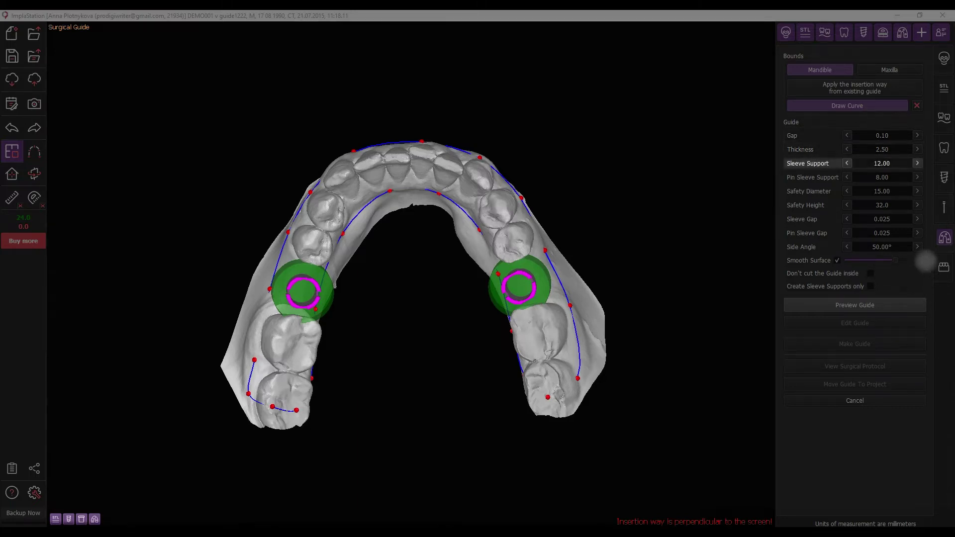
left_click(917, 163)
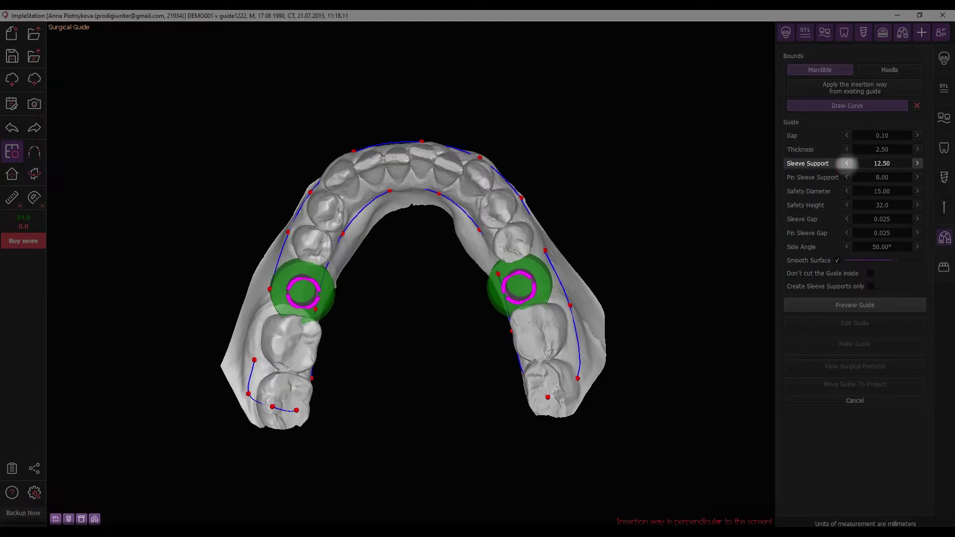
left_click(847, 163)
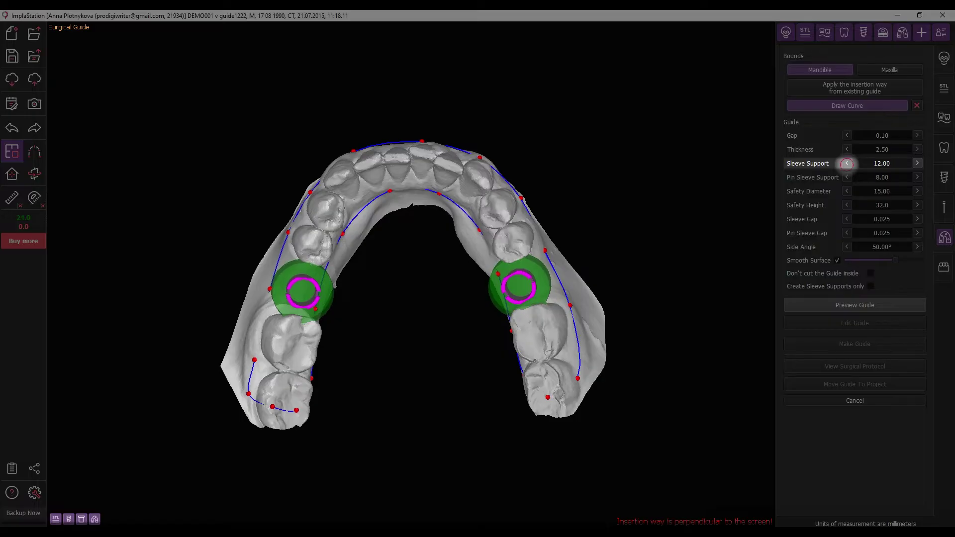
left_click(846, 163)
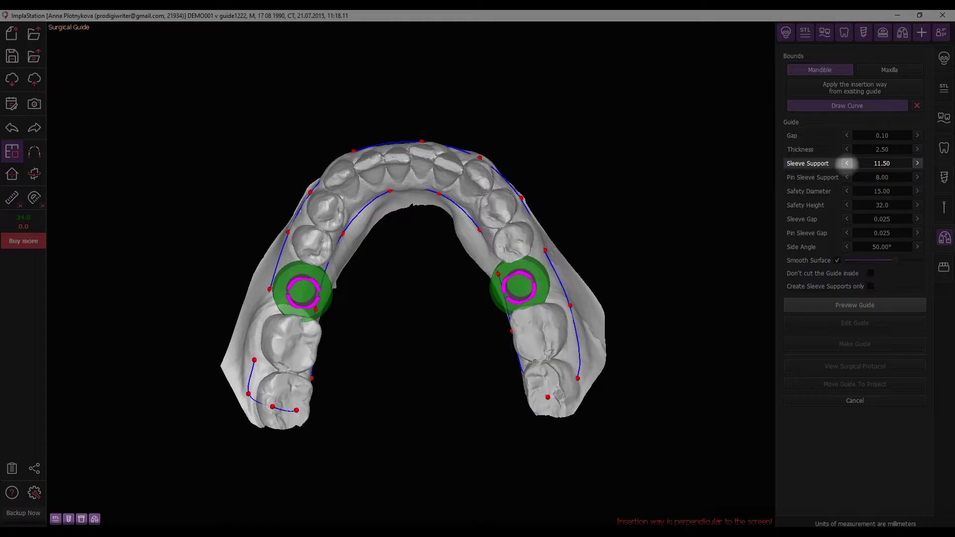
left_click(916, 163)
Adjust the height of the sleeve supports around both sleeves, extending them toward the gum and reducing them slightly
scroll(412, 274, "up", 5)
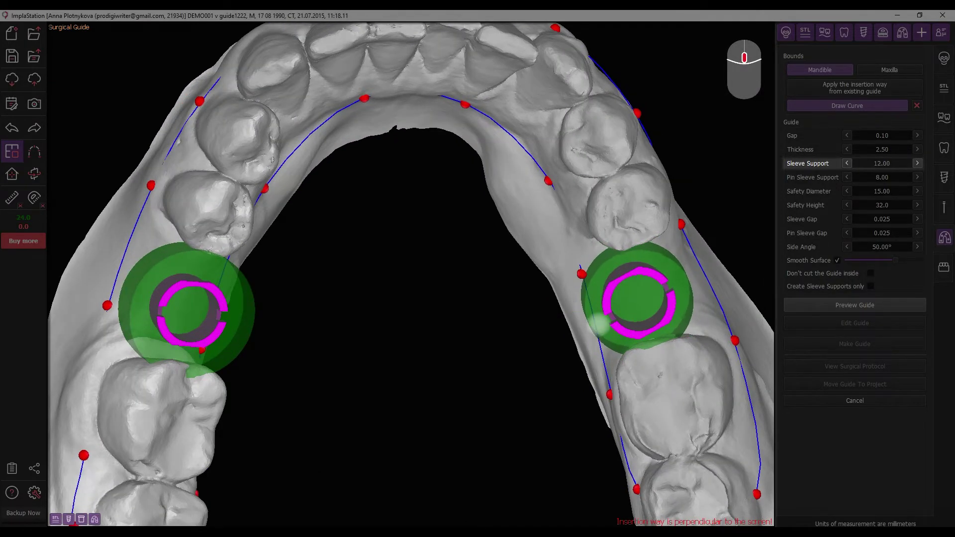
middle_click_drag(548, 341, 532, 268)
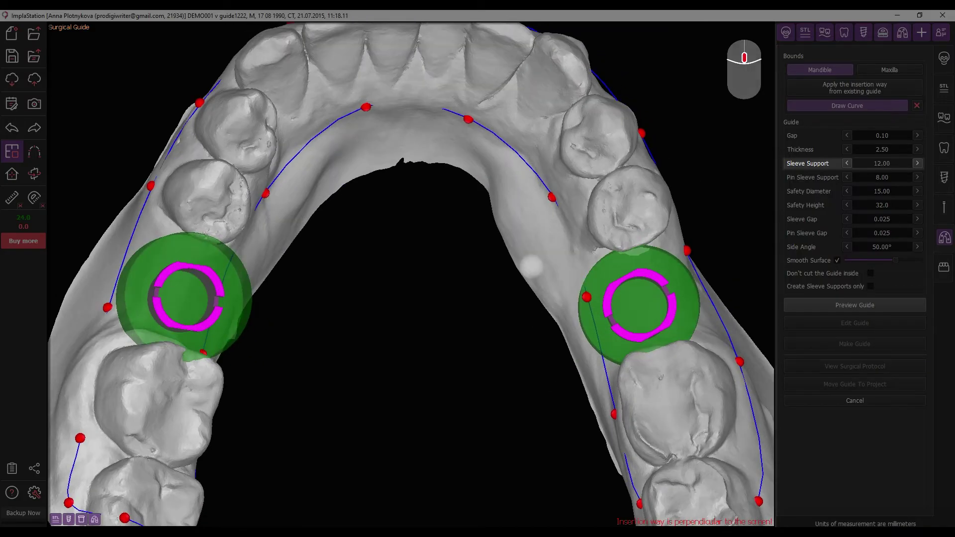
middle_click_drag(532, 267, 419, 318)
scroll(338, 338, "down", 1, "ctrl")
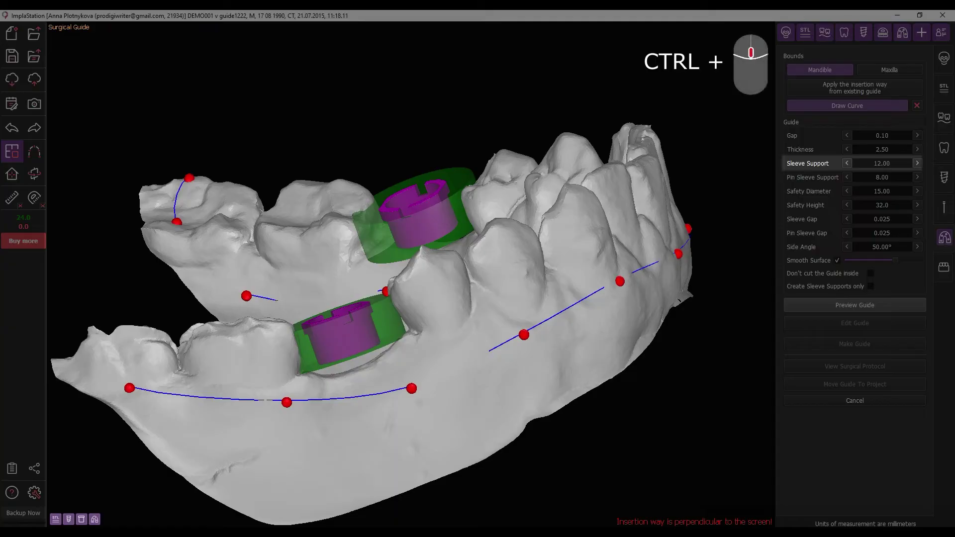
scroll(339, 338, "down", 4, "ctrl")
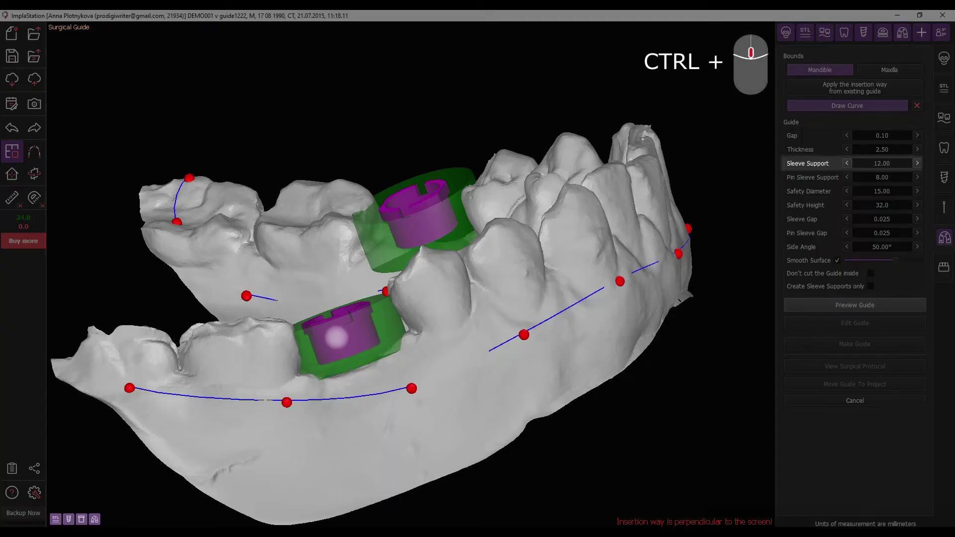
scroll(337, 337, "up", 3, "ctrl")
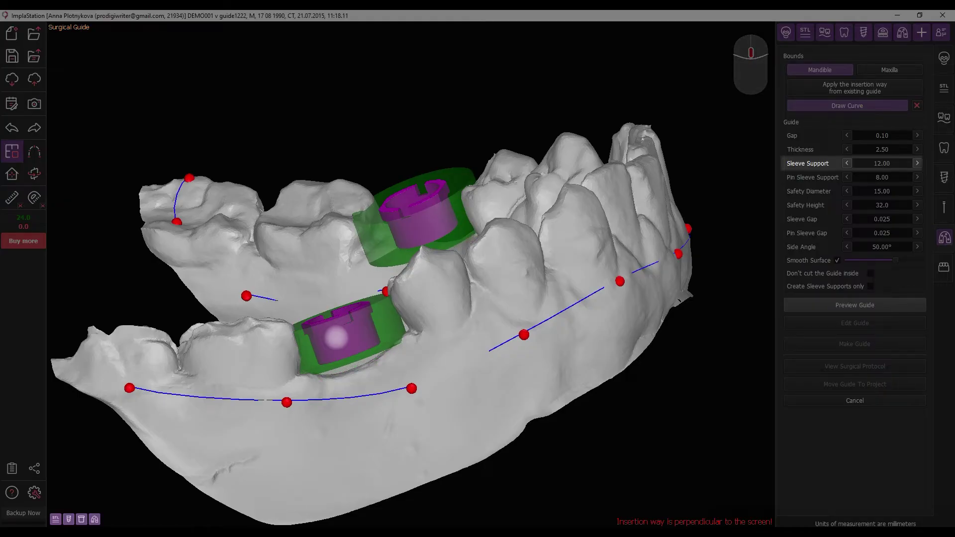
Slightly lower the smoothing strength of the guide's surface
middle_click_drag(337, 337, 487, 428)
scroll(411, 274, "down", 3)
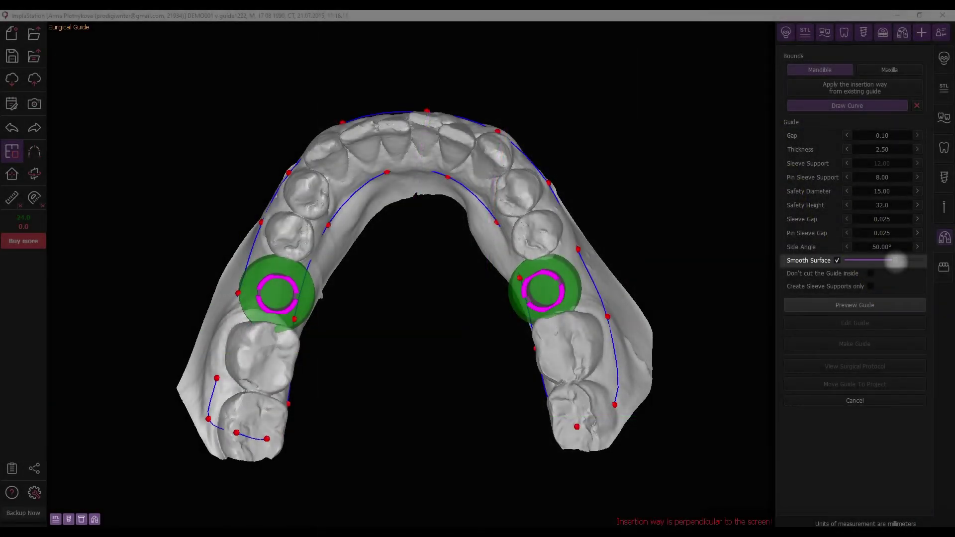
mouse_move(895, 261)
left_mouse_down()
mouse_move(885, 261)
mouse_move(907, 261)
mouse_move(873, 261)
mouse_move(886, 261)
left_mouse_up()
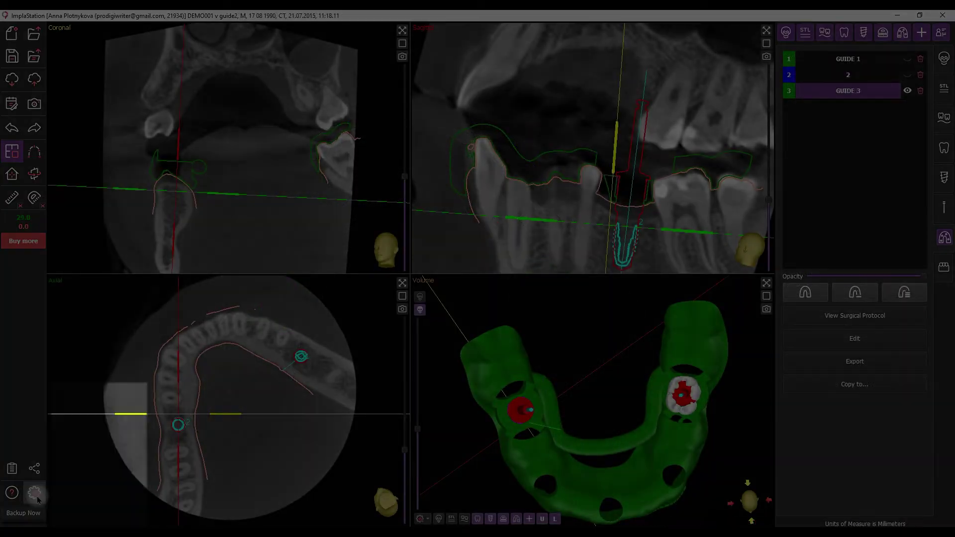
Review the Surgical Guide options in the program settings and accept them
left_click(35, 493)
left_click(71, 520)
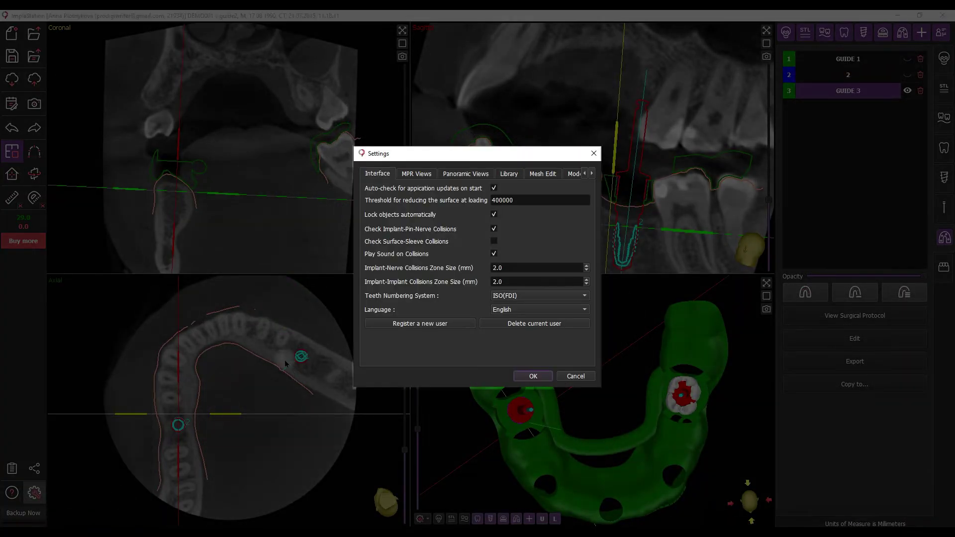
left_click(593, 174)
left_click(592, 174)
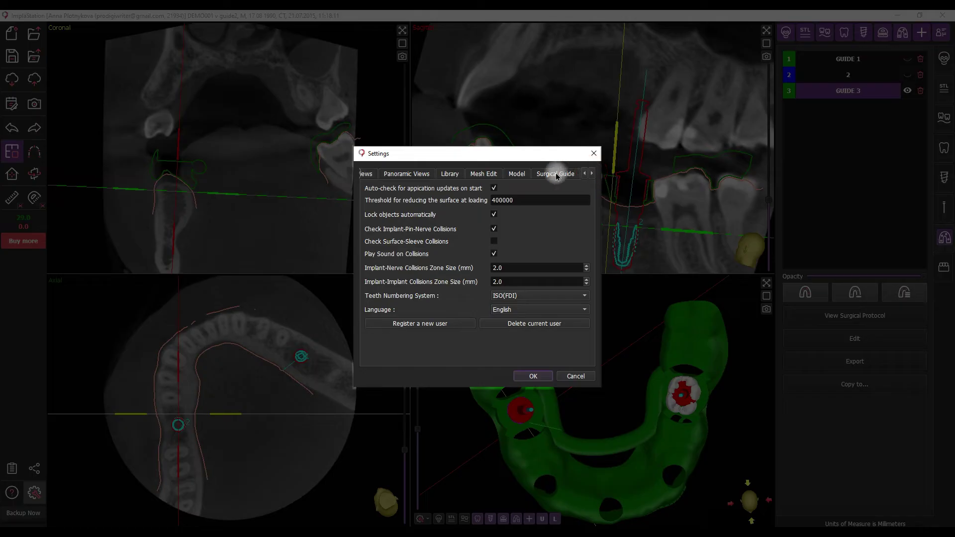
left_click(554, 174)
left_click(531, 374)
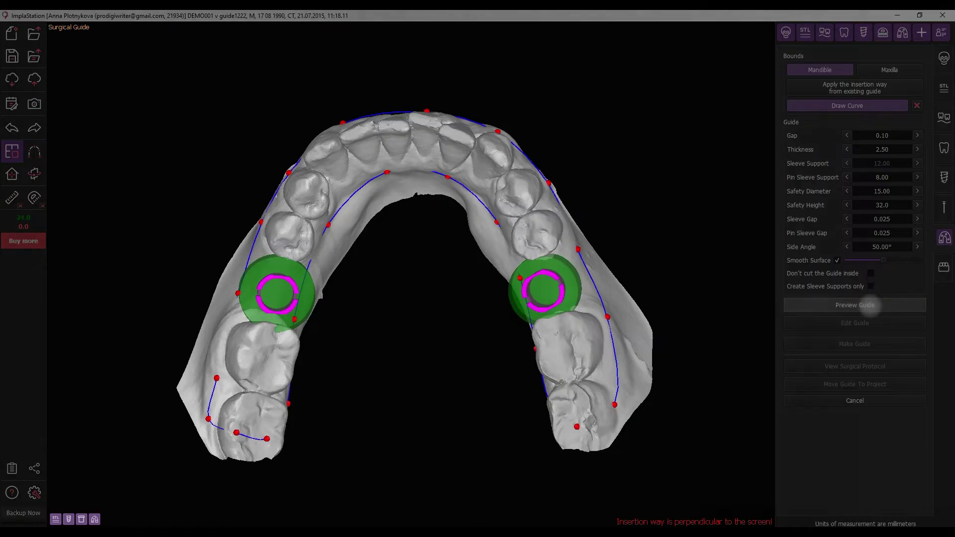
Generate a preview of the surgical guide and open its surgical protocol
left_click(870, 305)
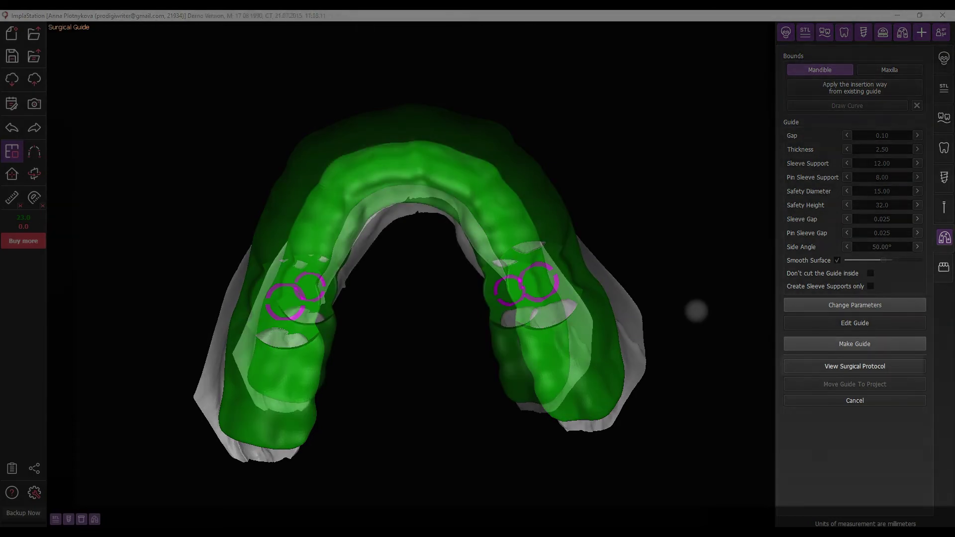
left_click(831, 366)
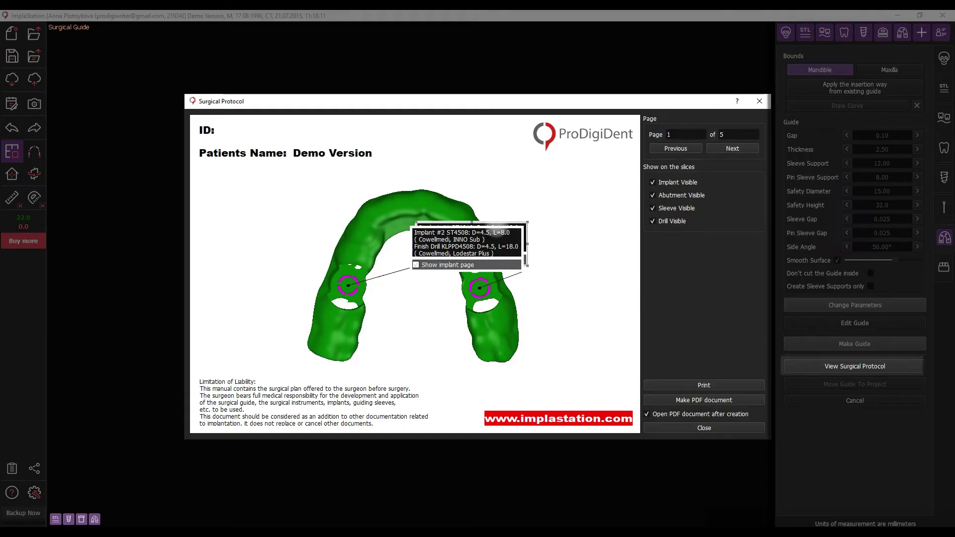
Reposition the implant callout on the surgical protocol's first page, go through the pages to page 5 and close the protocol
left_click_drag(497, 231, 274, 209)
left_click(725, 148)
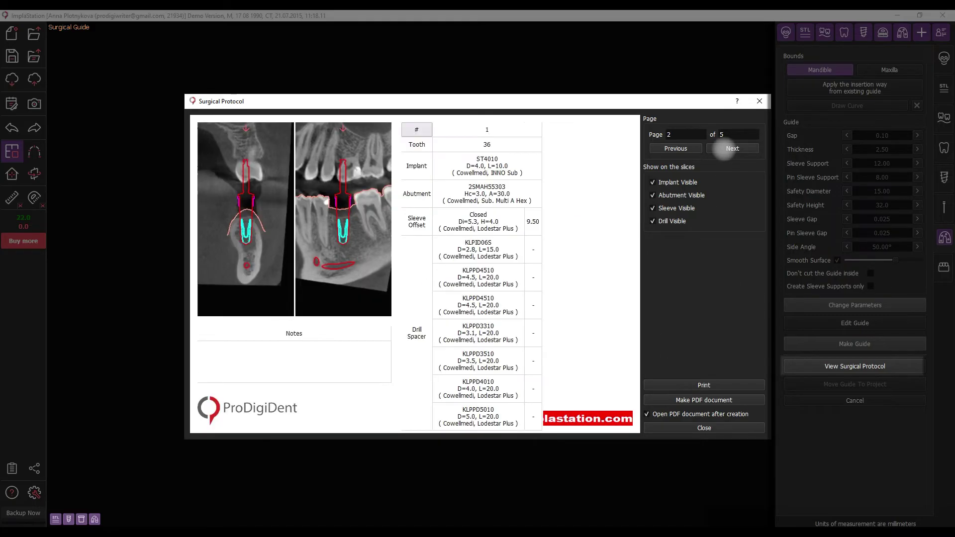
left_click(725, 149)
left_click(725, 148)
left_click(724, 149)
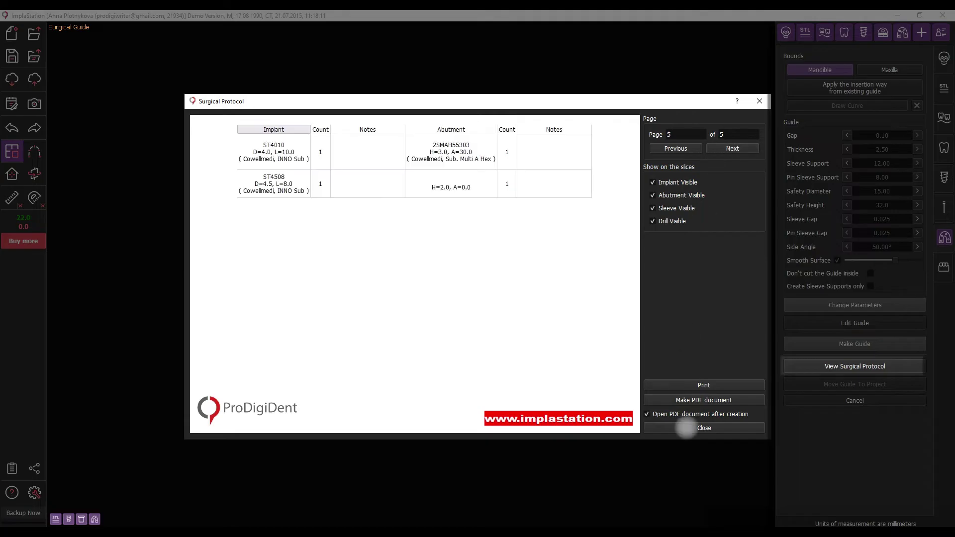
left_click(701, 427)
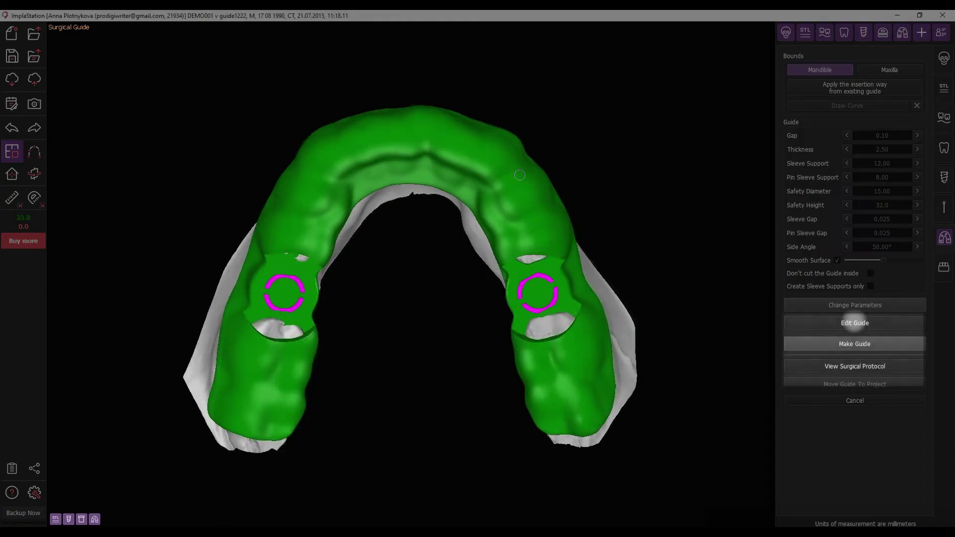
Start cutting holes in the guide, trying the square shape and settling on the round one with size 1.7
left_click(854, 322)
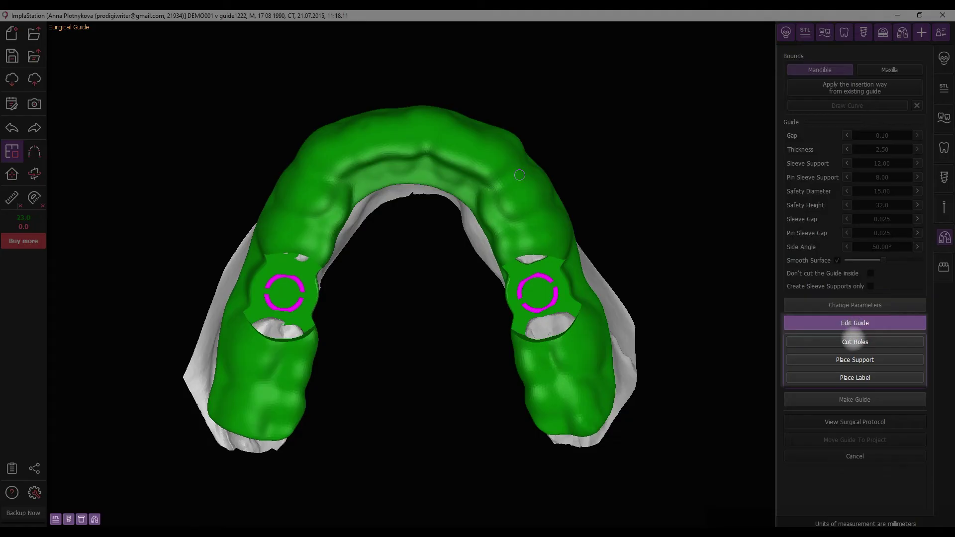
left_click(852, 341)
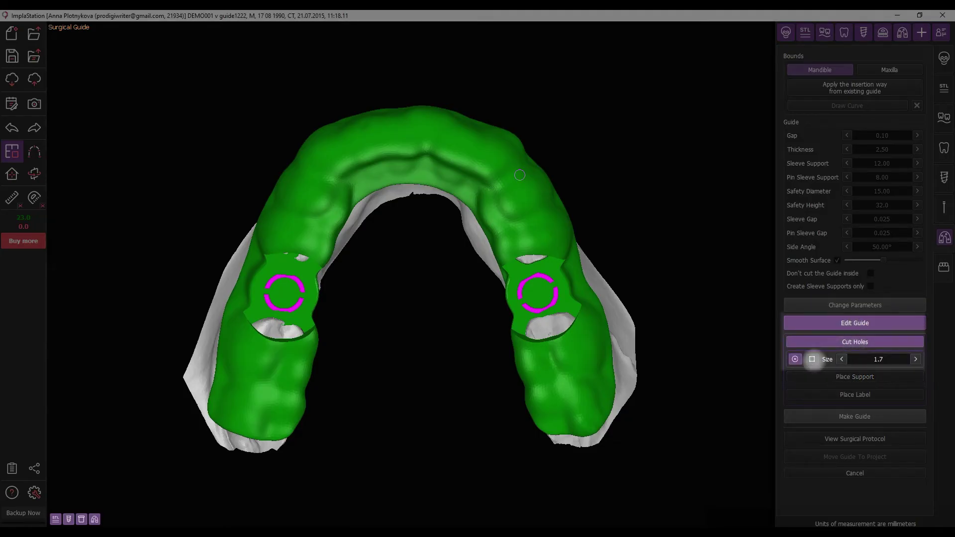
left_click(811, 359)
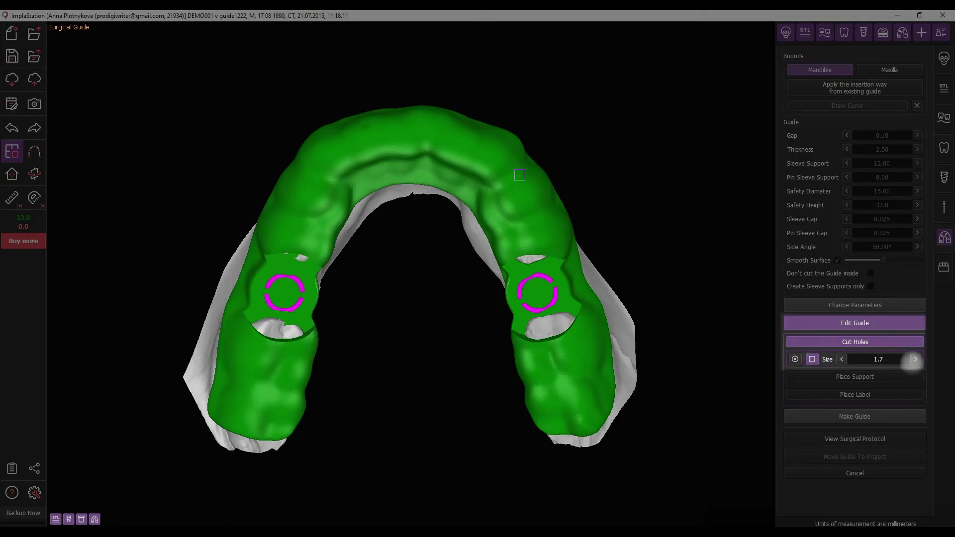
left_click(915, 359)
left_click(915, 359)
left_click(841, 359)
left_click(842, 359)
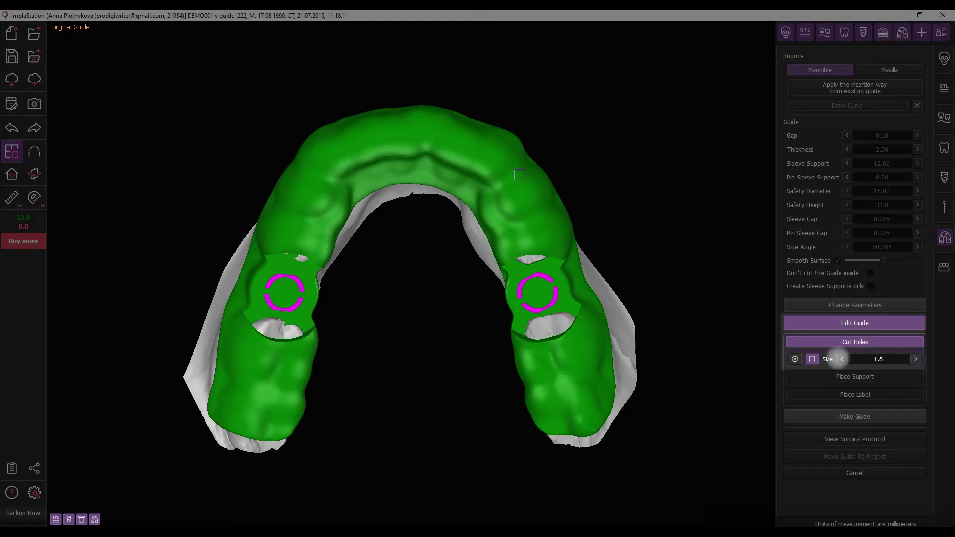
left_click(794, 359)
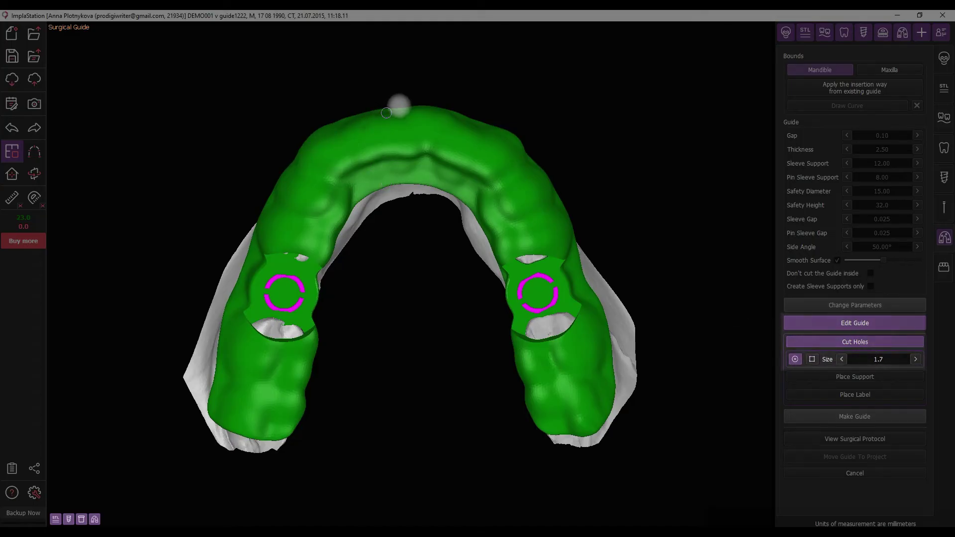
Enlarge the hole size to 5.3 and place three round holes along the front arch of the guide
right_click_drag(398, 104, 403, 136)
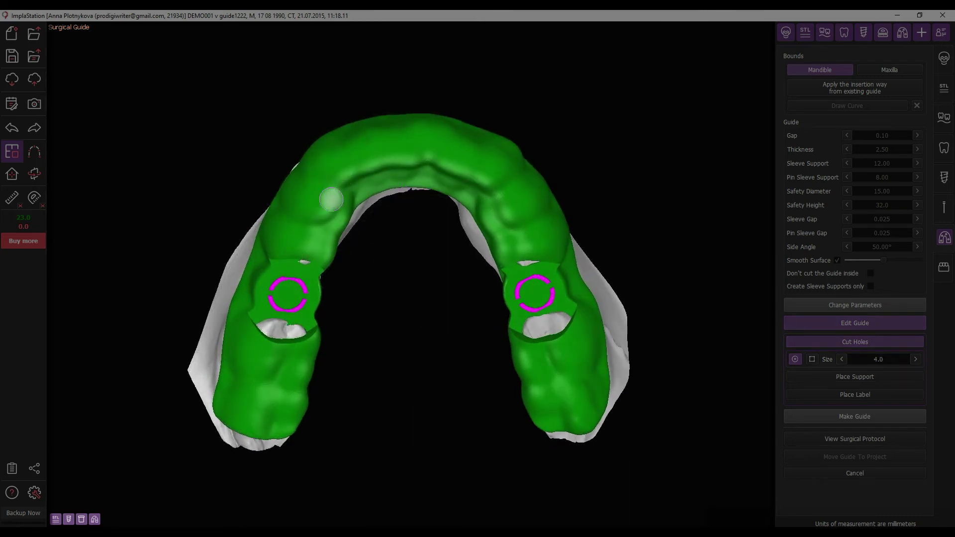
scroll(326, 180, "up", 10, "ctrl")
left_click(322, 182)
left_click(406, 142)
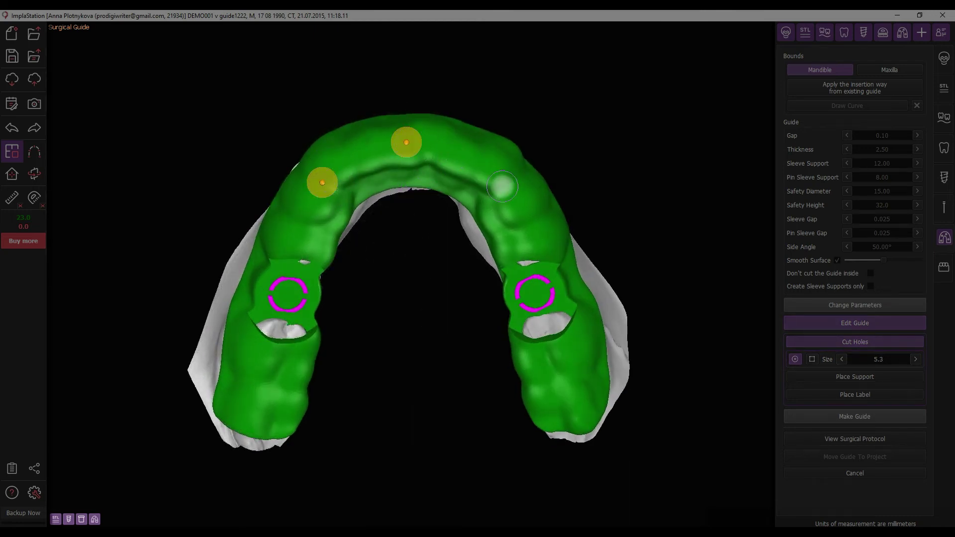
left_click(502, 186)
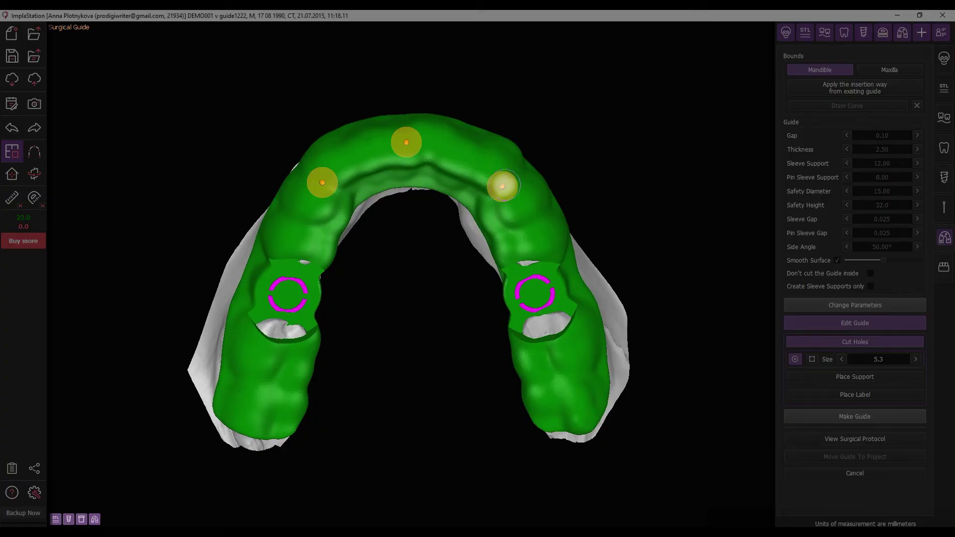
Delete and re-place the two outer holes of the three on the guide's front arch
left_click(502, 186)
left_click(479, 284)
left_click_drag(429, 296, 431, 271)
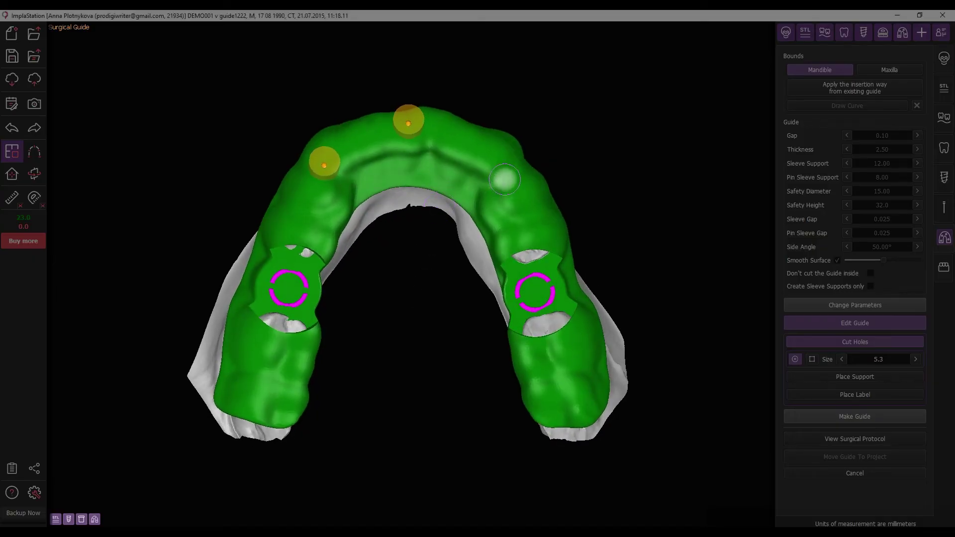
left_click(505, 180)
left_click(324, 162)
left_click(468, 285)
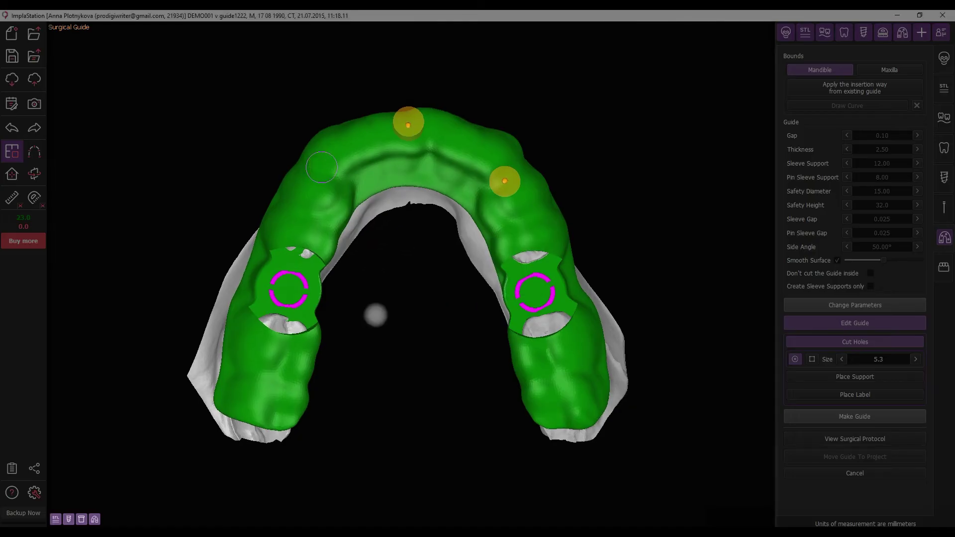
right_click_drag(375, 314, 356, 242)
Place a curved support with diameter 4.8 and the Connect option across the arch, joining the guide's inner walls ahead of the sleeves
left_click(854, 376)
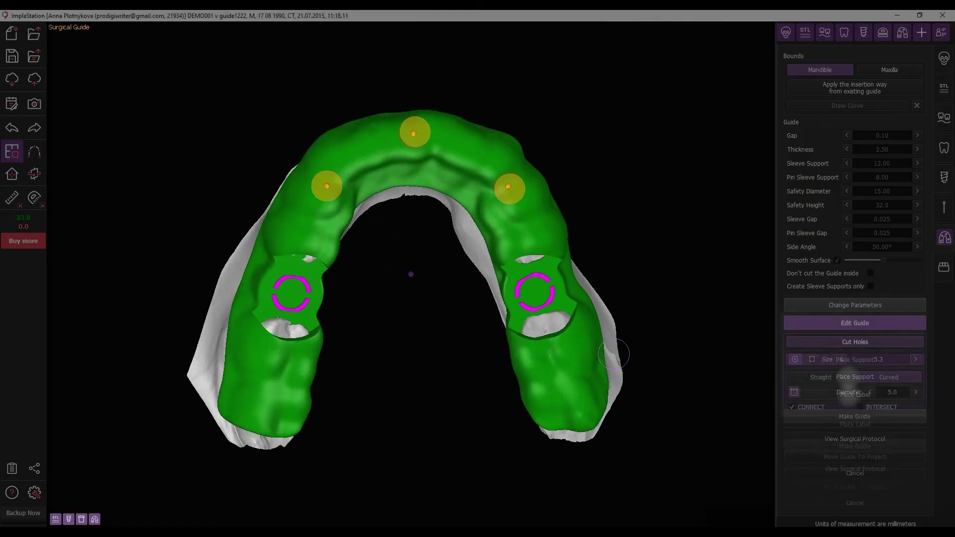
left_click(820, 377)
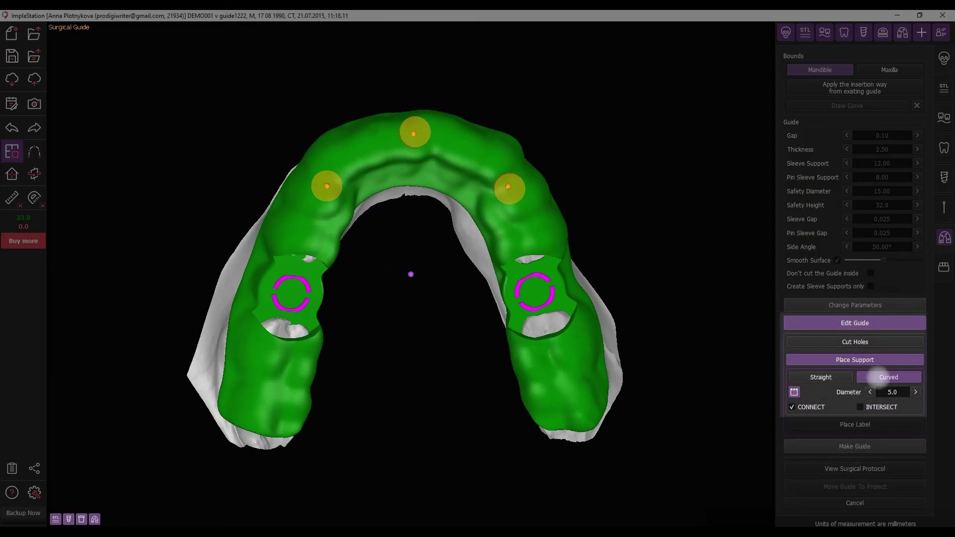
left_click(914, 391)
left_click(915, 392)
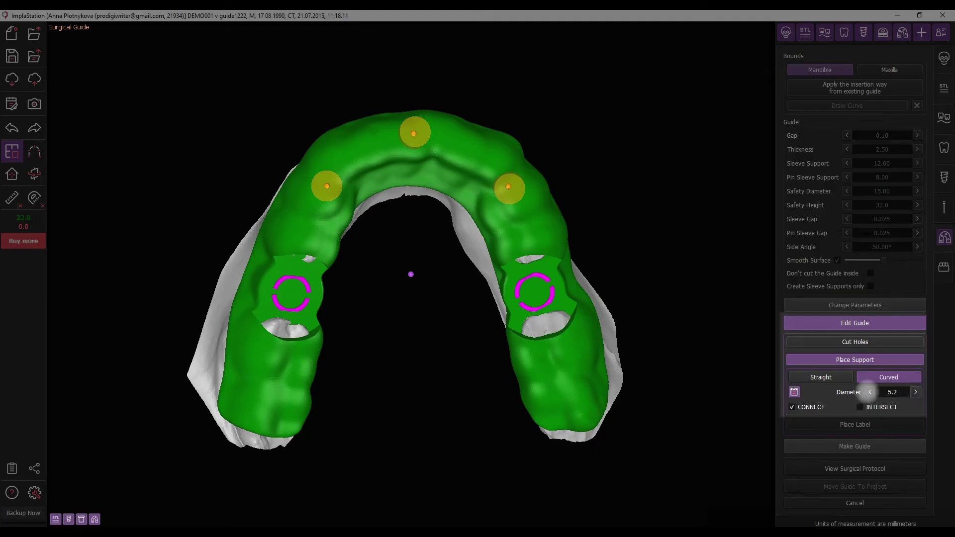
left_click(860, 407)
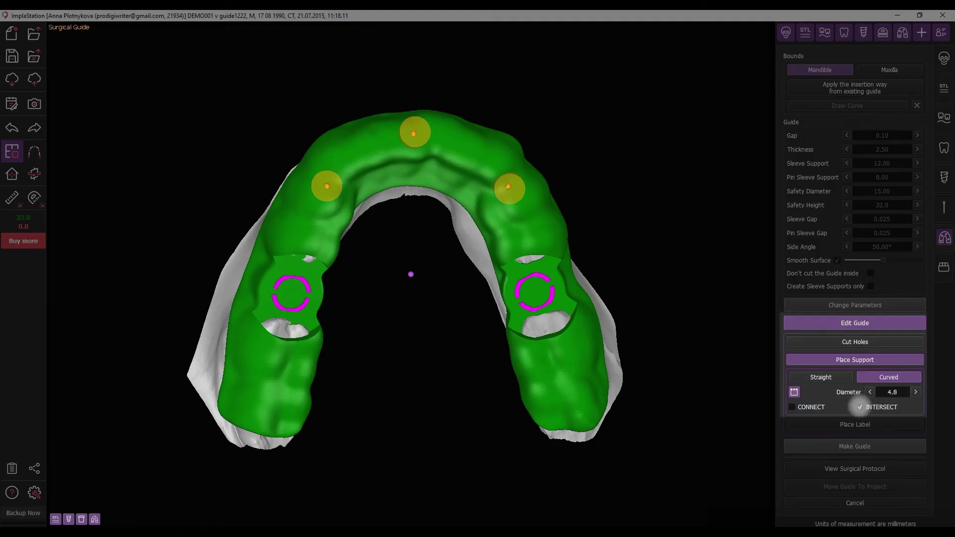
left_click(798, 406)
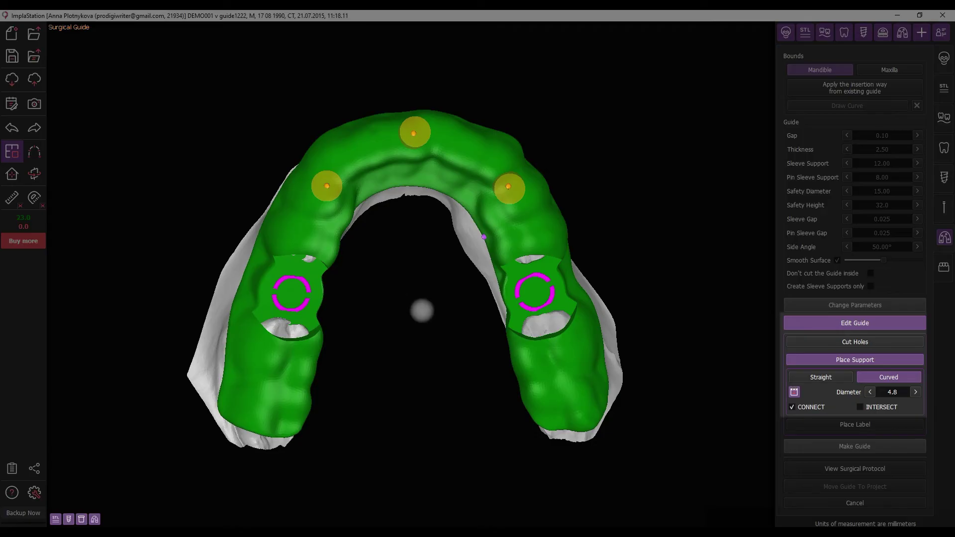
left_click_drag(422, 311, 410, 293)
left_click_drag(332, 280, 320, 248)
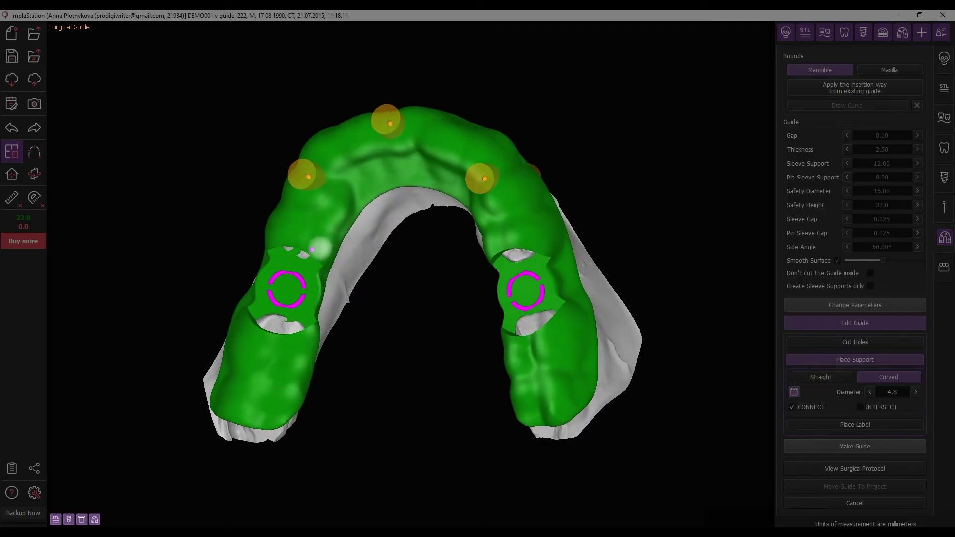
left_click(337, 235)
left_click_drag(386, 281, 540, 291)
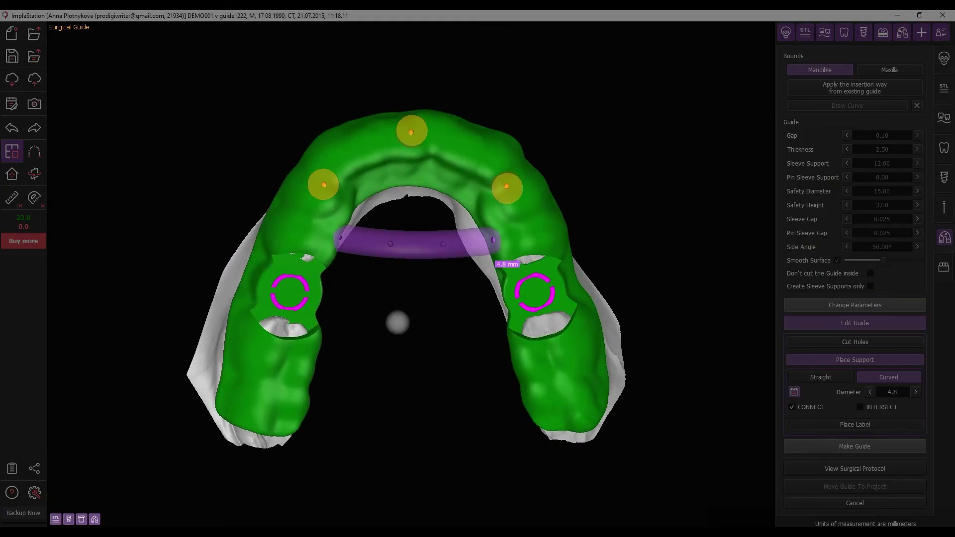
Reshape the curved support by its middle control points so it follows the inner front wall of the guide
left_click_drag(421, 298, 396, 104)
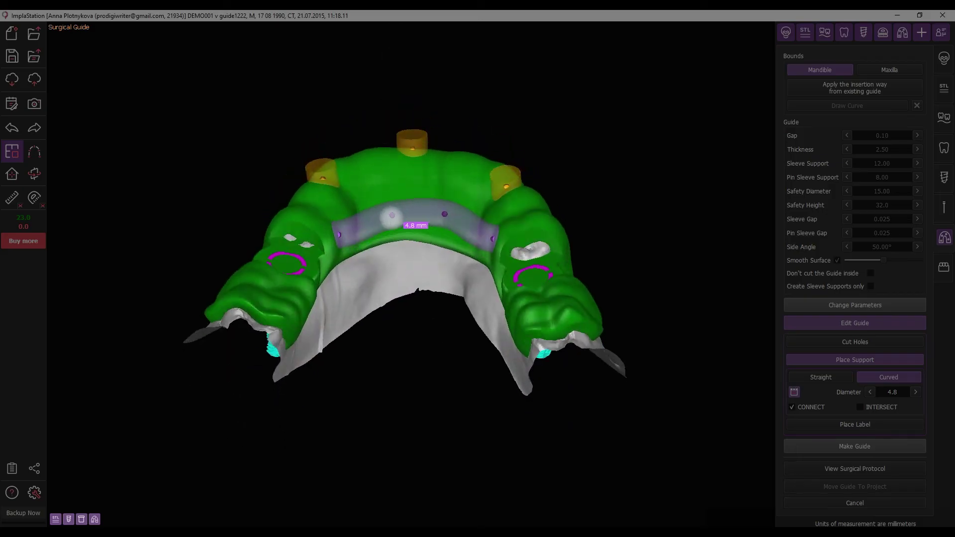
left_click_drag(460, 213, 494, 373)
left_click_drag(386, 187, 386, 180)
left_click_drag(444, 206, 447, 184)
left_click_drag(420, 300, 415, 290)
left_click_drag(435, 184, 451, 183)
left_click_drag(388, 184, 362, 115)
left_click_drag(371, 217, 446, 338)
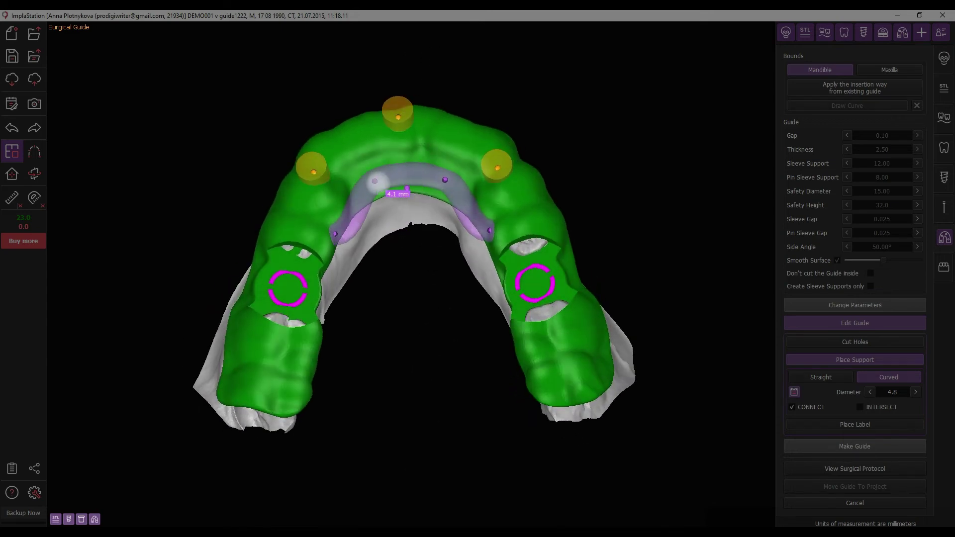
left_click_drag(367, 179, 453, 305)
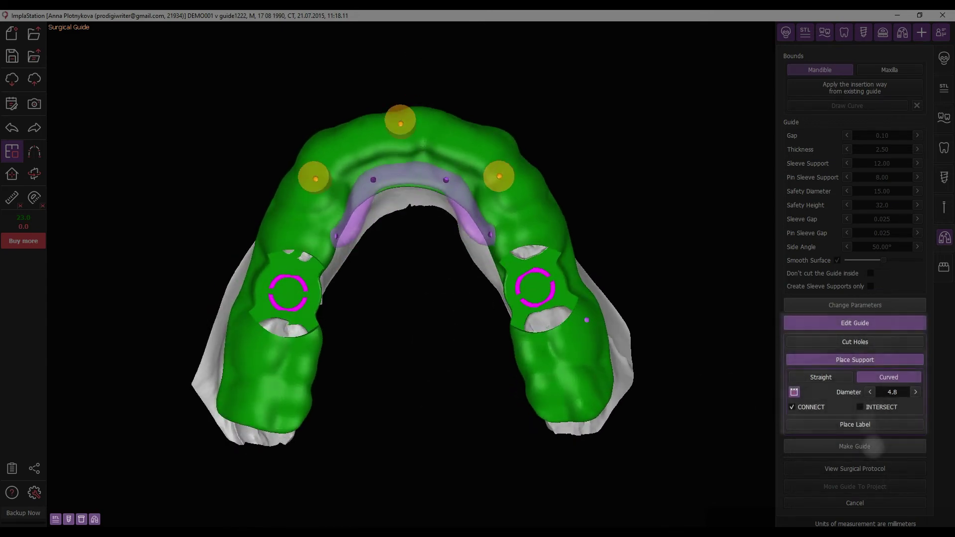
Set up a concave guide label with the text ImplaStation and a depth of 0.7
left_click(866, 424)
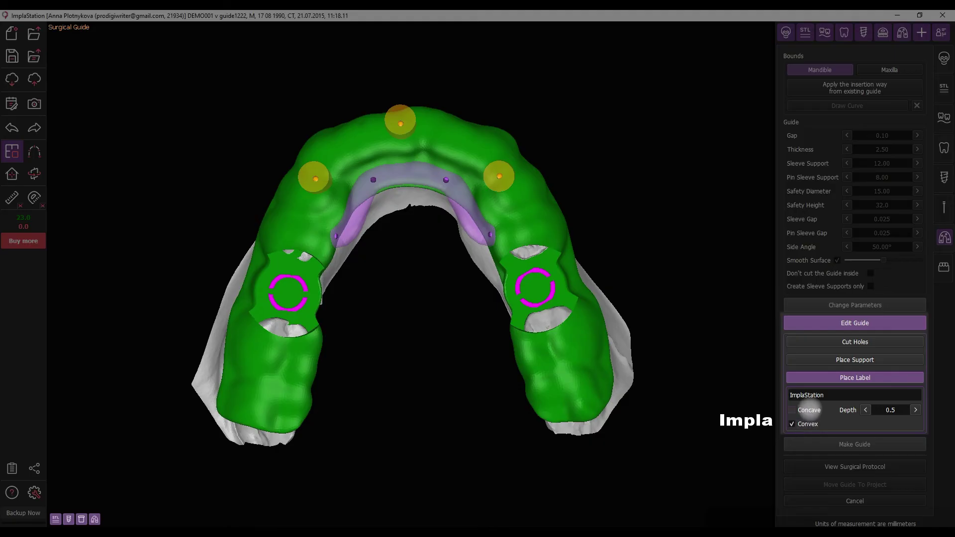
left_click(808, 410)
left_click(833, 395)
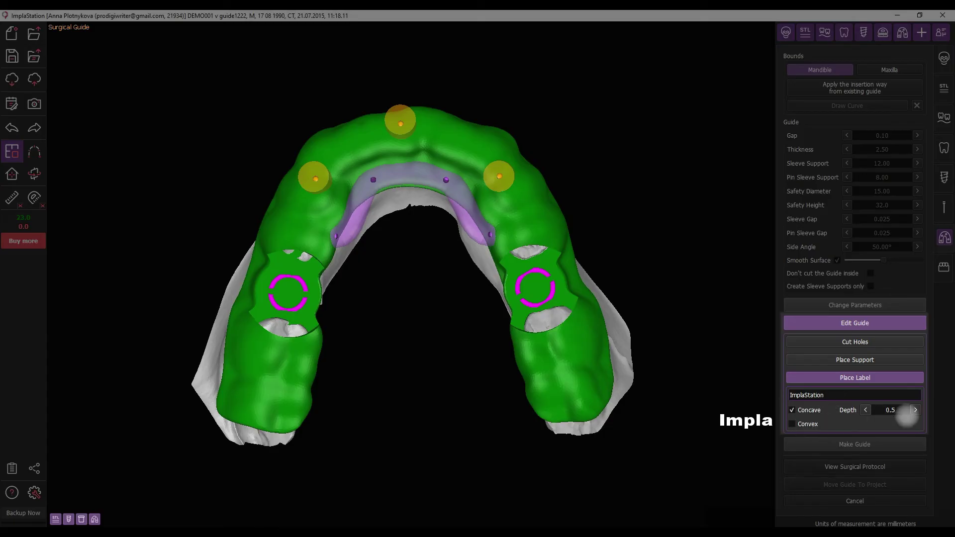
left_click(915, 410)
left_click(914, 411)
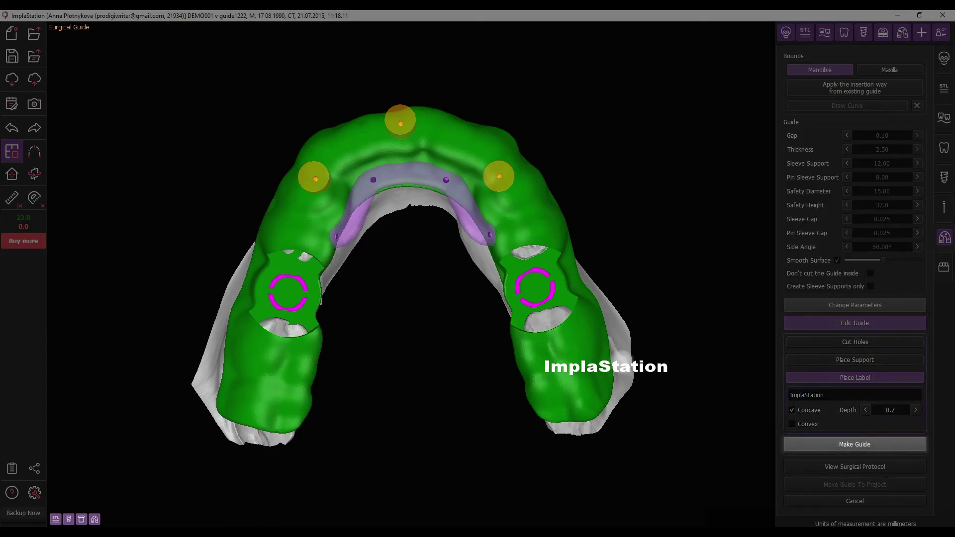
Place the ImplaStation label on the outer side wall of the guide, in front of the sleeve
right_click_drag(666, 256, 68, 242)
right_click_drag(595, 316, 603, 443)
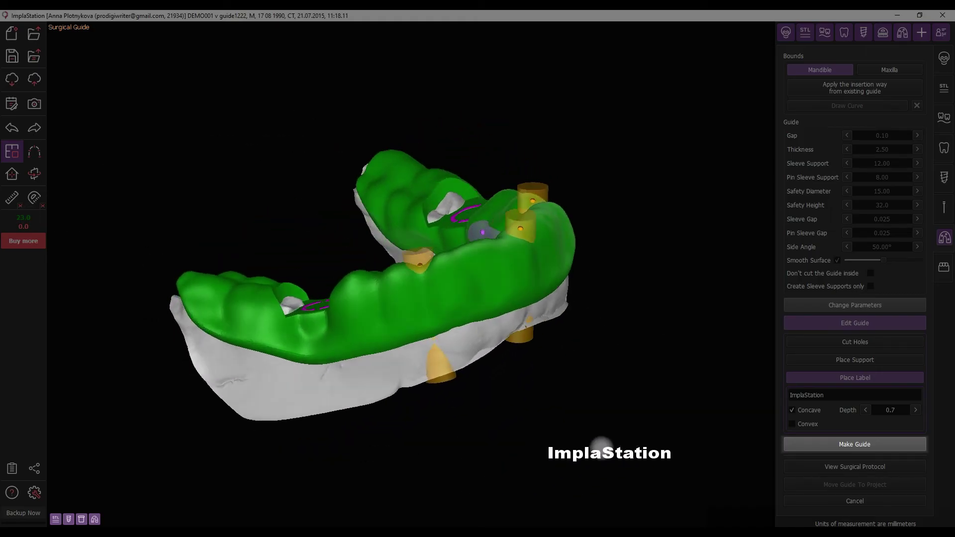
right_click_drag(550, 404, 559, 369)
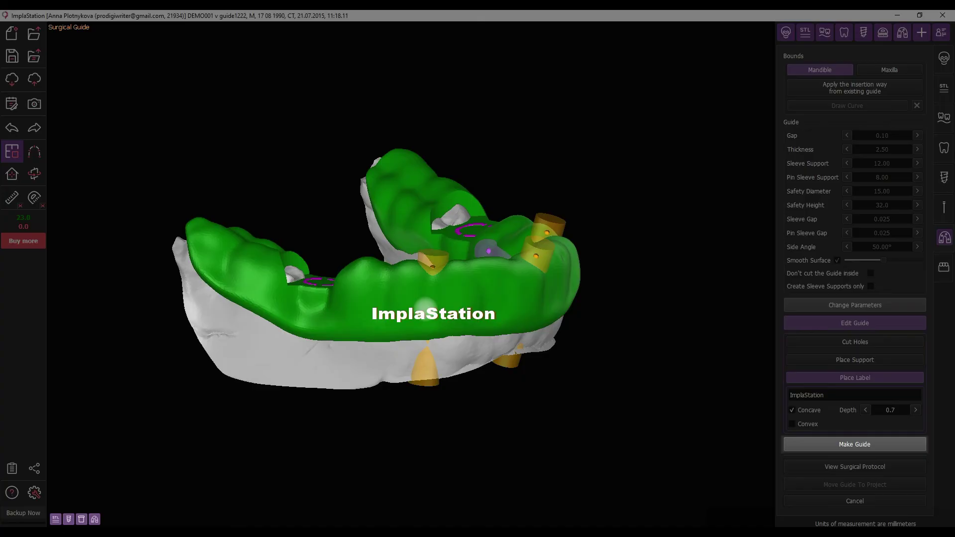
left_click(425, 306)
right_click_drag(604, 420, 687, 410)
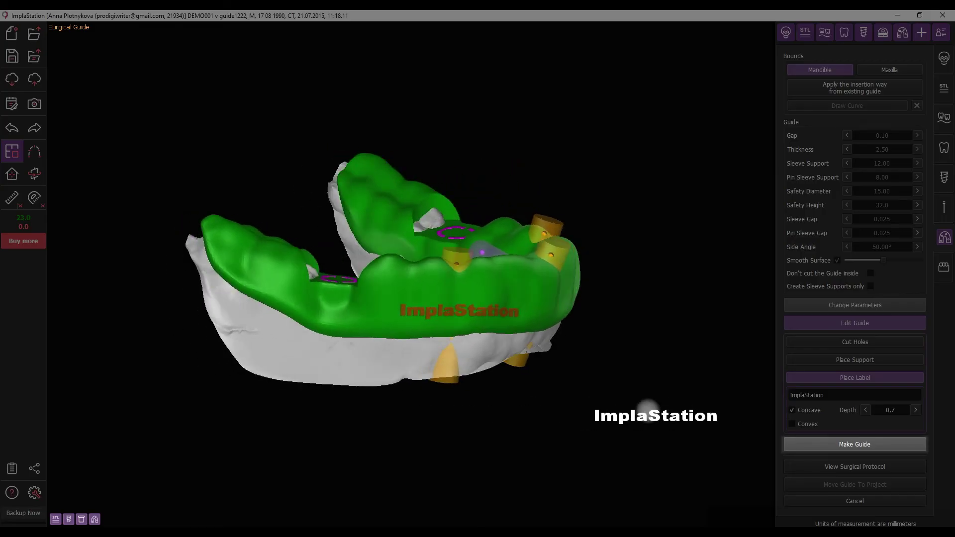
Make the final guide with its edits and move it to the project, agreeing to the export charge
left_click(840, 444)
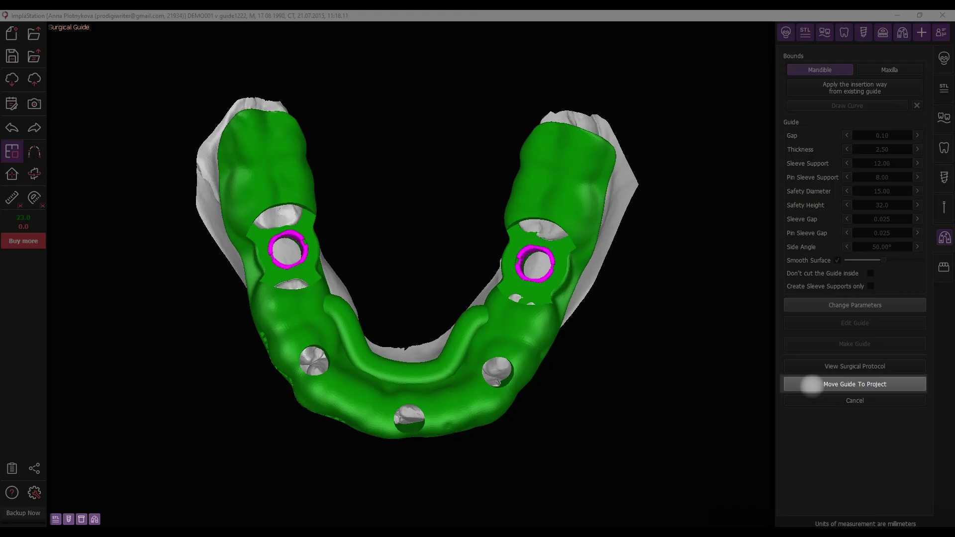
left_click(811, 384)
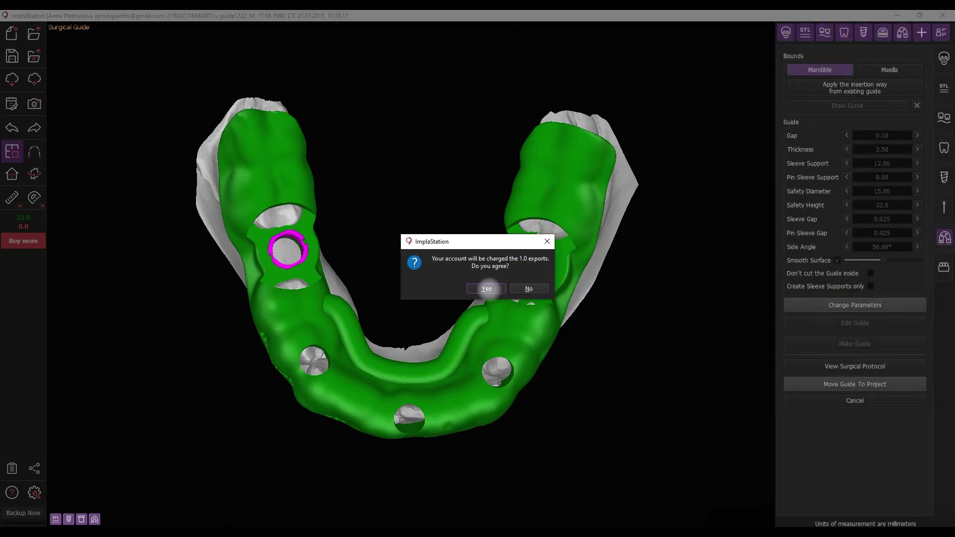
left_click(487, 288)
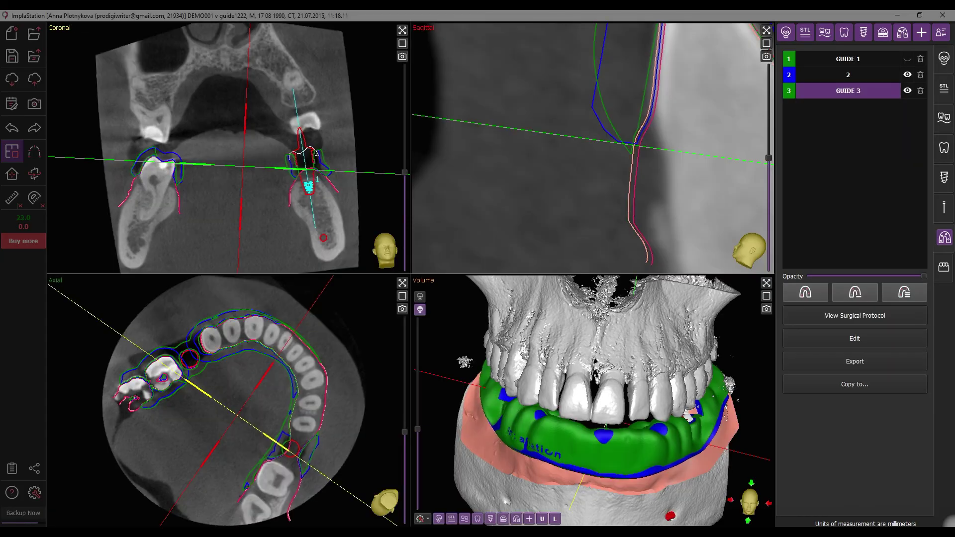
Hide guide 2 and enlarge the volume view to examine the new guide from the side
left_click(907, 75)
left_click(766, 296)
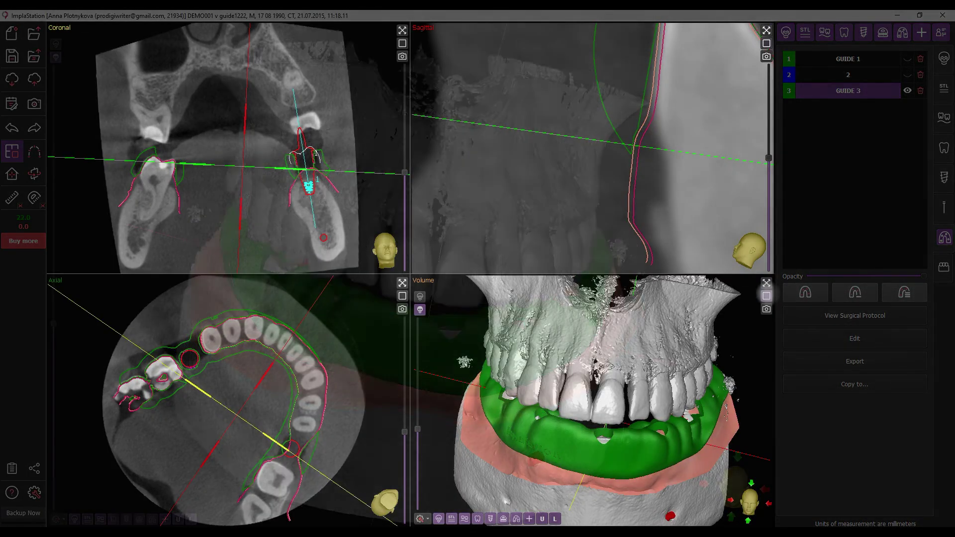
left_click_drag(494, 482, 372, 457)
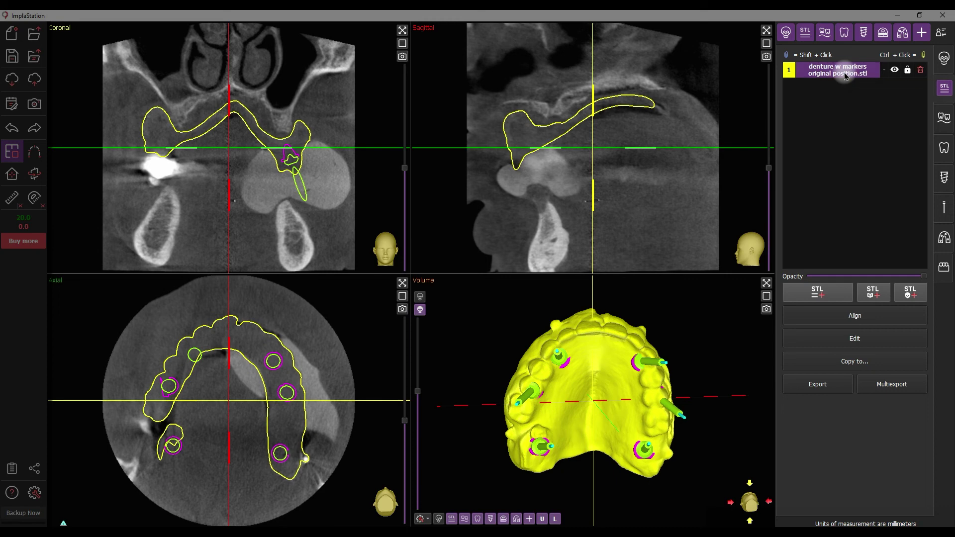
Start a maxillary guide from the denture with sleeve support 13.00, safety diameter 12.50 and pin sleeve gap 0.000, and preview it
left_click(945, 243)
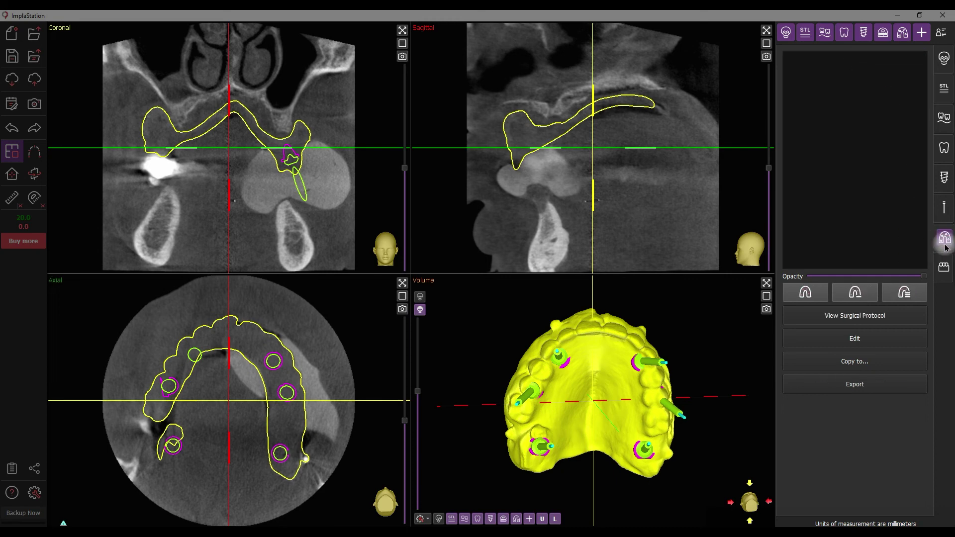
left_click(858, 297)
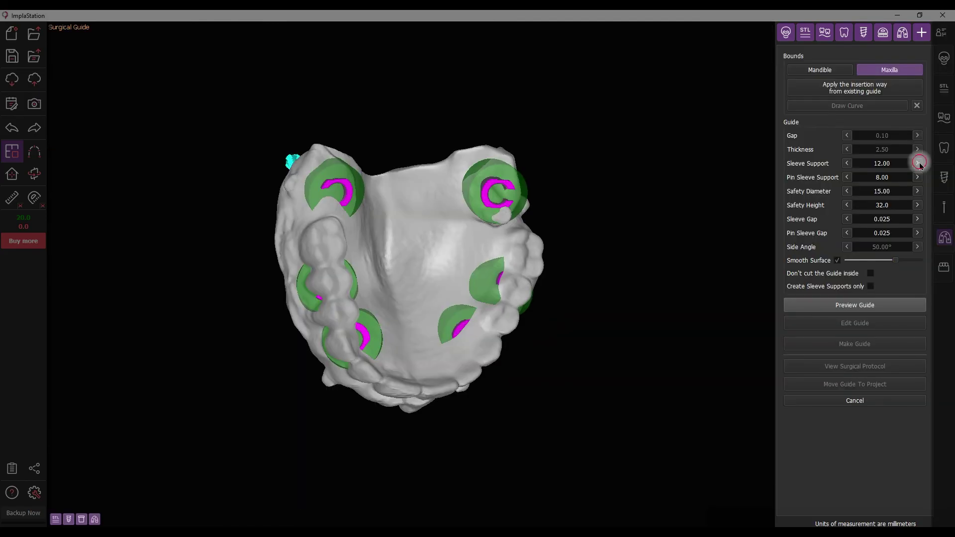
left_click(918, 163)
left_click(917, 163)
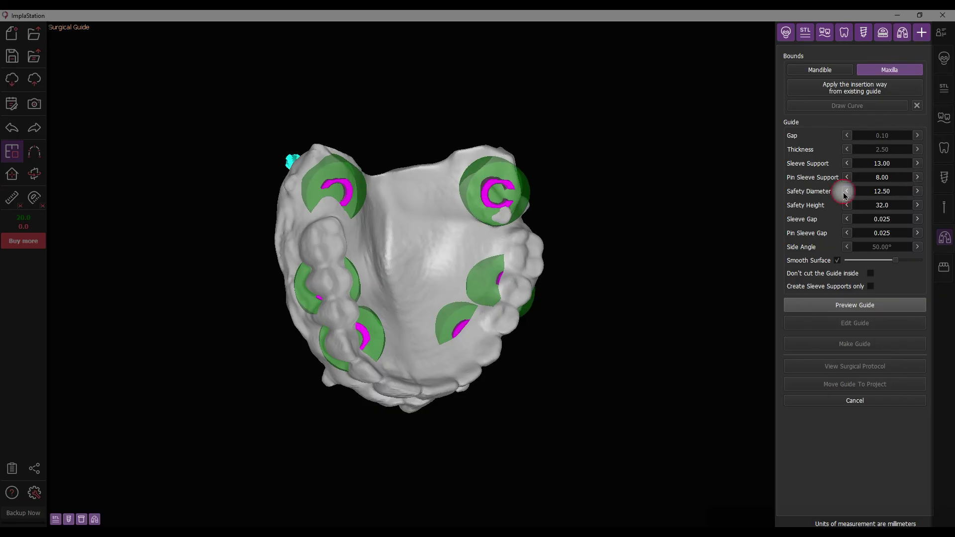
left_click(846, 232)
left_click(852, 305)
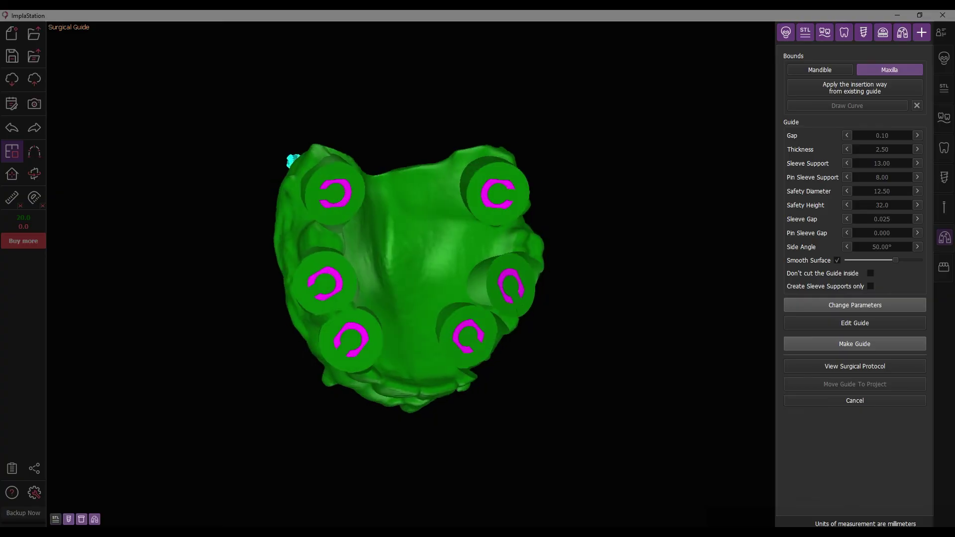
Make the final denture-based guide and move it to the project, agreeing to the charge of 1.0 exports
left_click(866, 346)
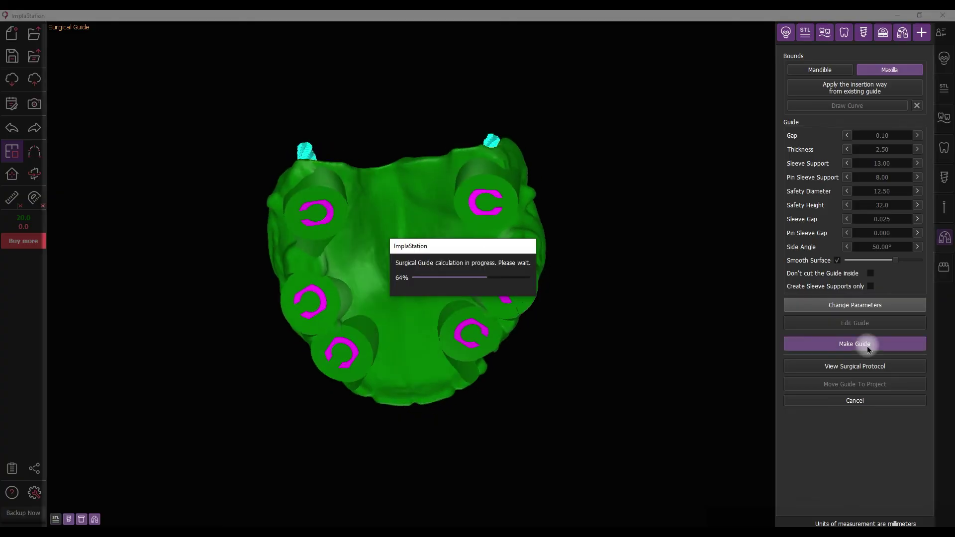
left_click(870, 386)
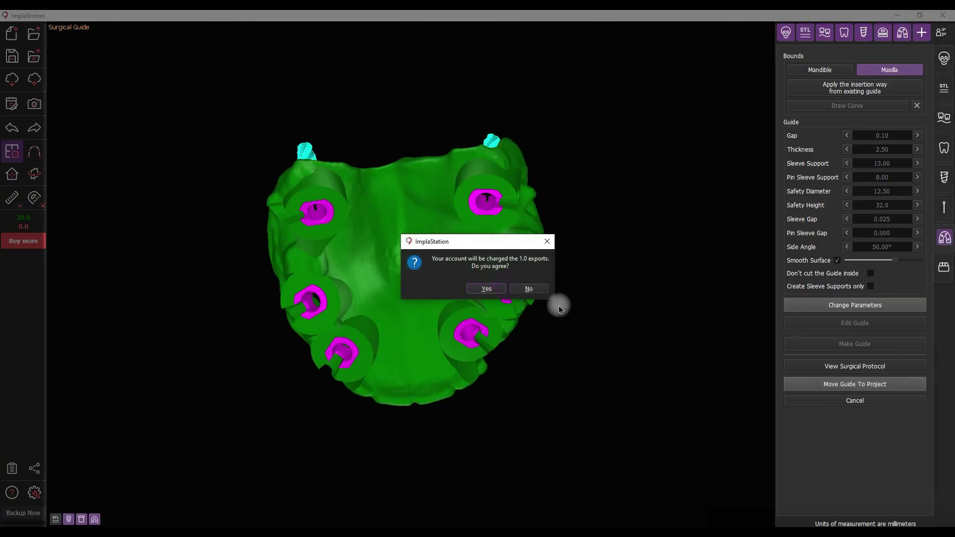
left_click(487, 289)
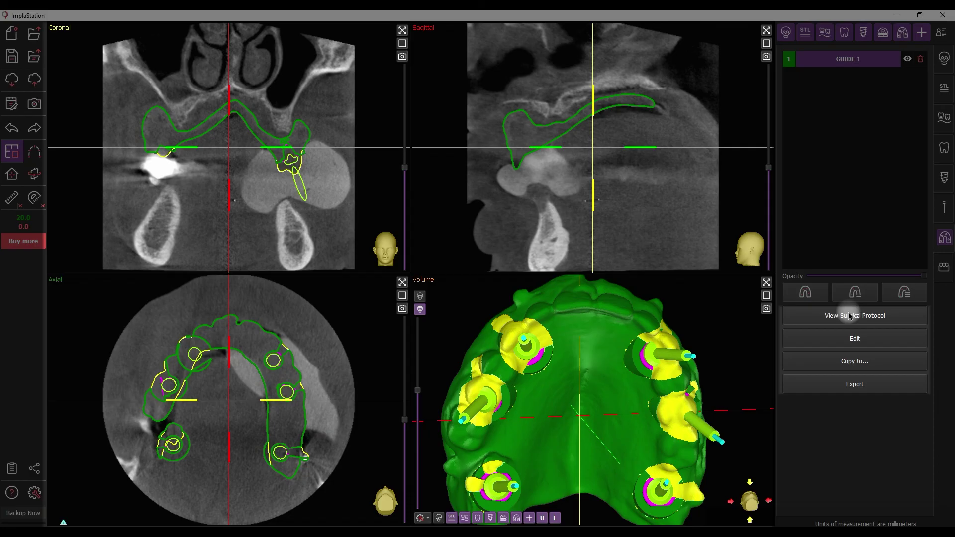
Examine the editing tools and the copy destinations available for guide 1
left_click(852, 340)
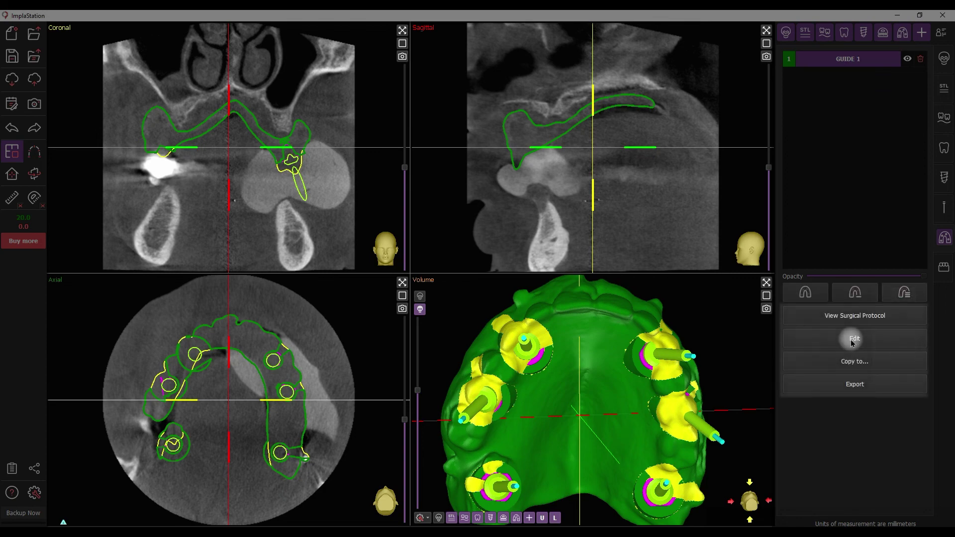
left_click(852, 360)
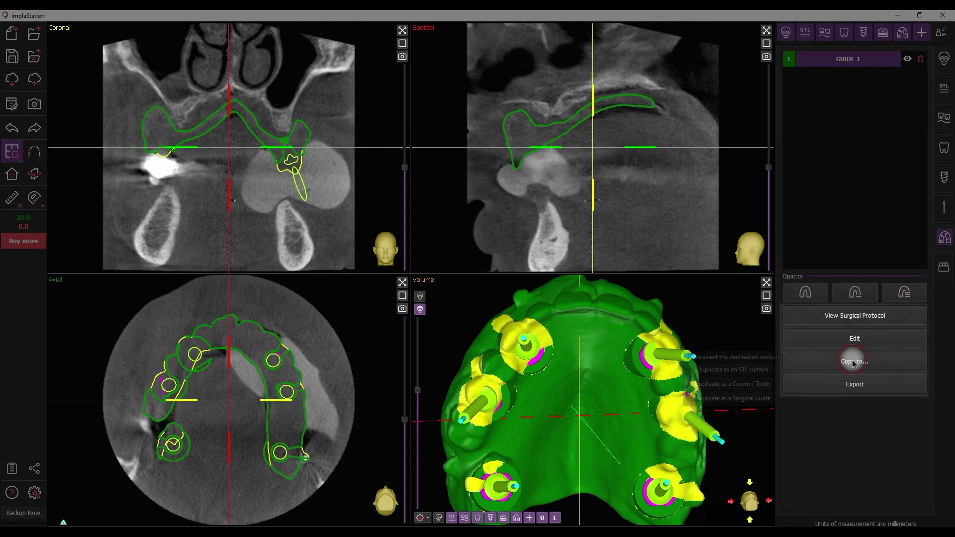
Export guide 1 as an STL file named implastation to the Downloads folder
left_click(853, 387)
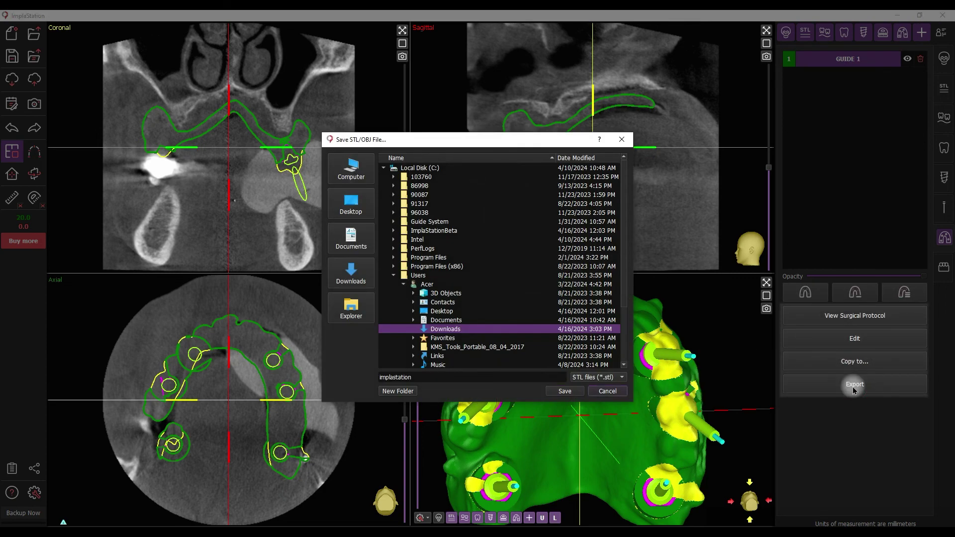
key("Return")
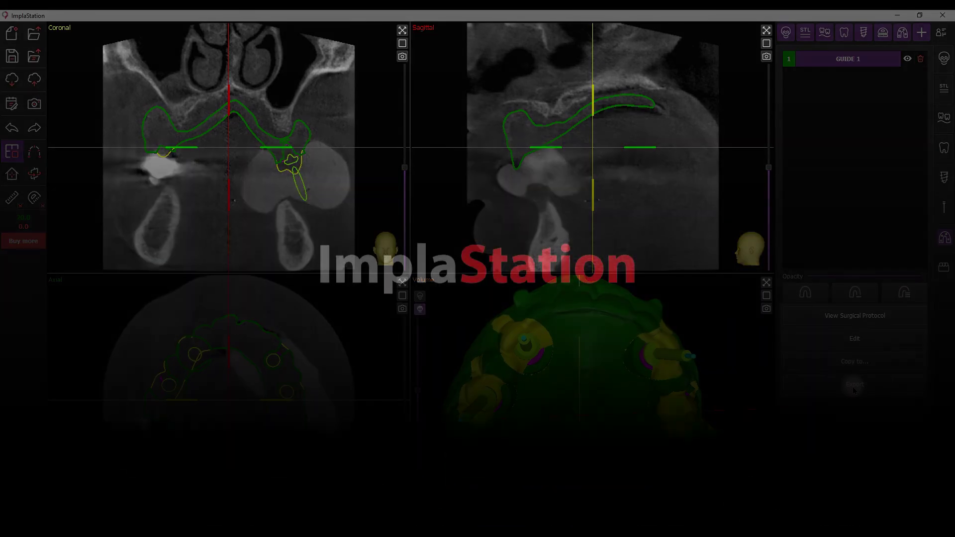